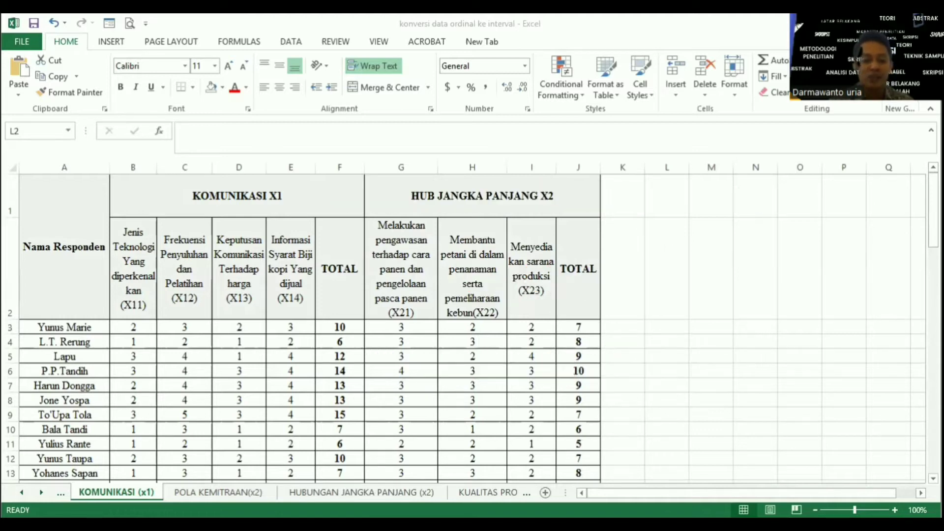
# - Inspect the formula behind the first respondent's KOMUNIKASI X1 total in cell F3
pyautogui.hotkey('alt', 'Tab')
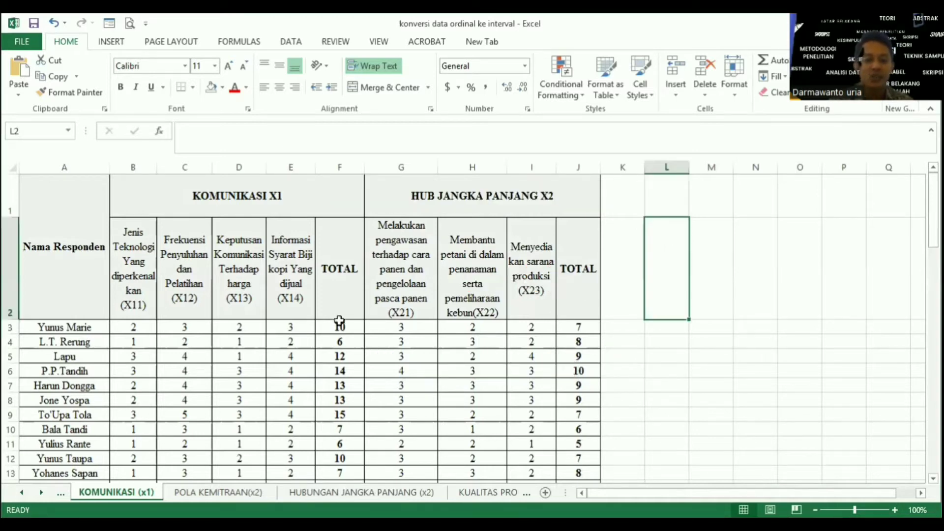
pyautogui.click(340, 328)
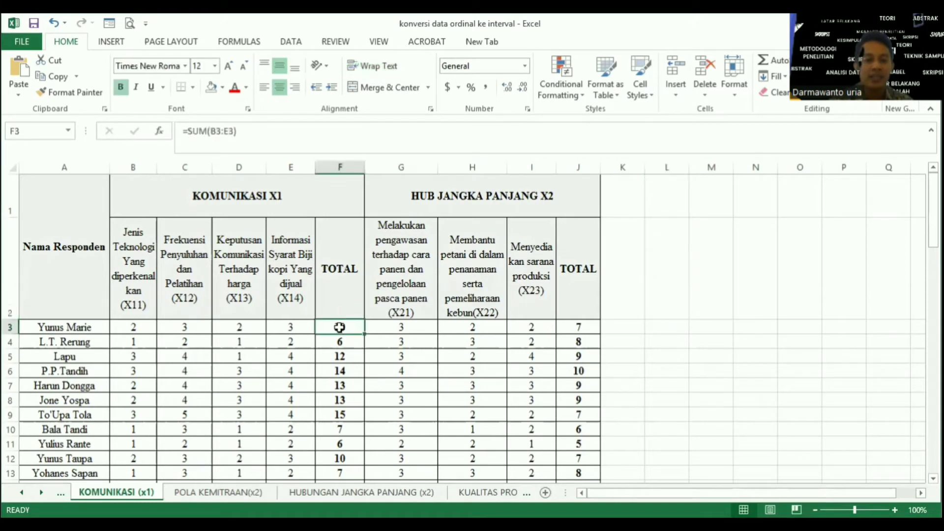
pyautogui.doubleClick(339, 327)
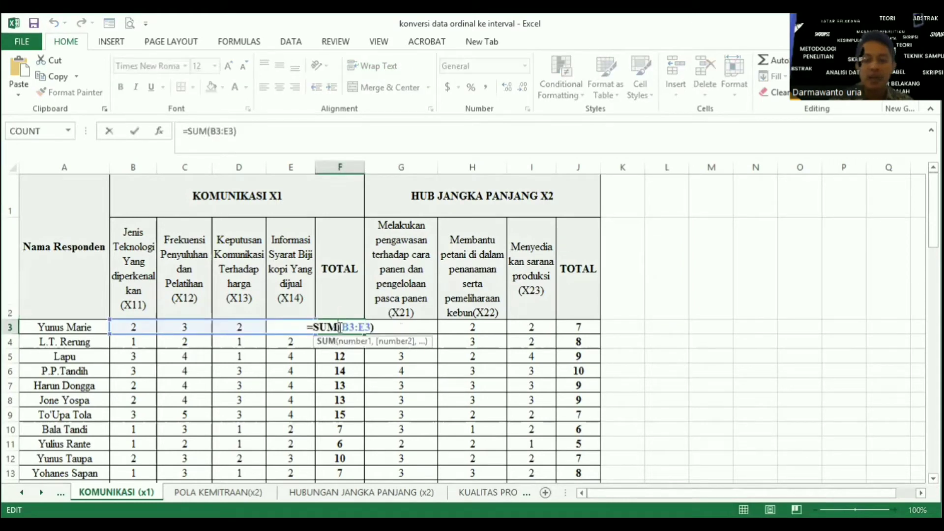
pyautogui.press('Return')
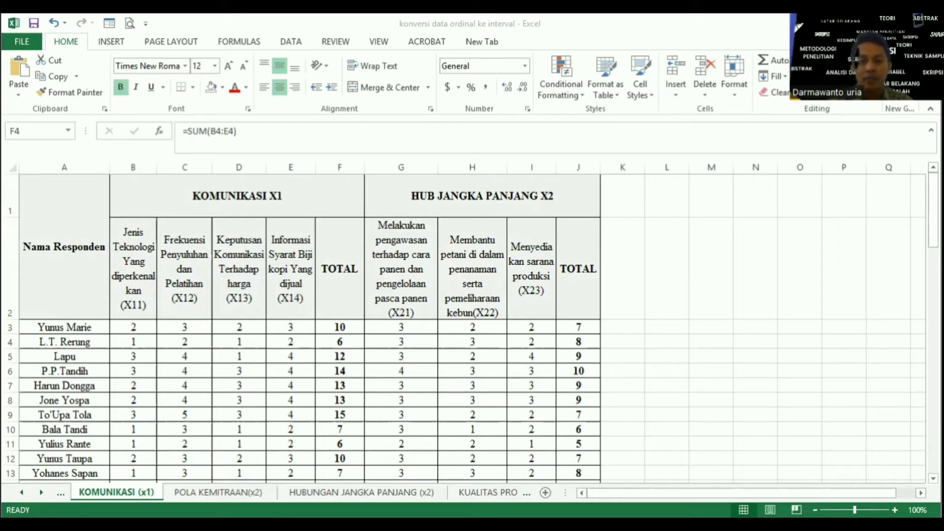
# - Switch to the Downloads folder in File Explorer, locate the Succesive file, and return to the Excel workbook
pyautogui.hotkey('alt', 'Tab')
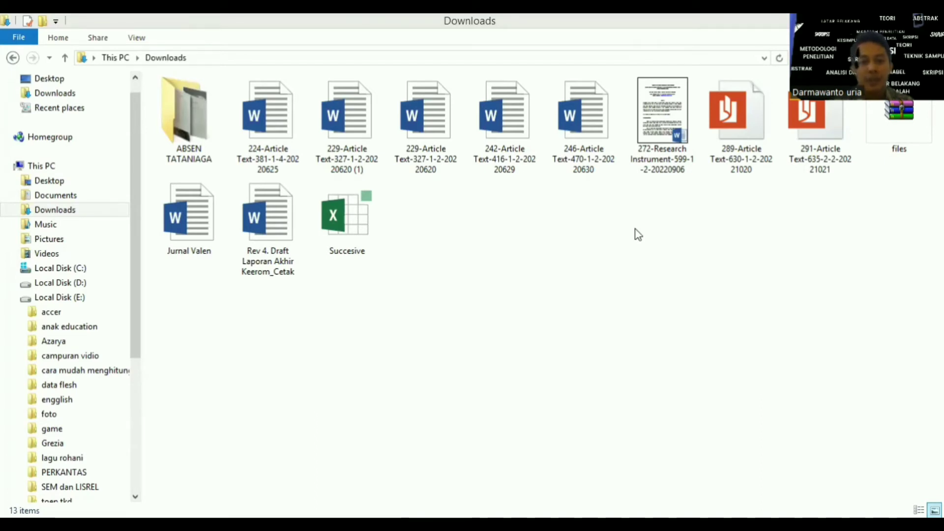
pyautogui.click(374, 212)
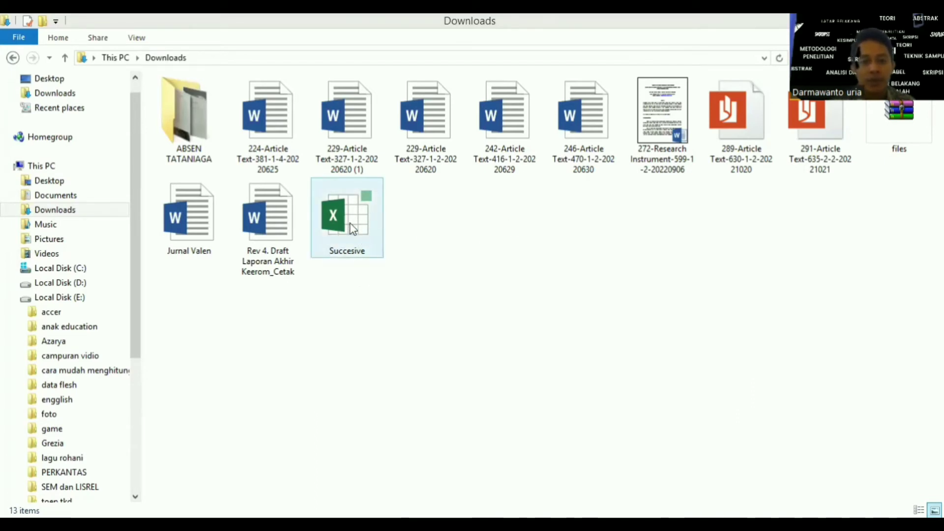
pyautogui.click(354, 266)
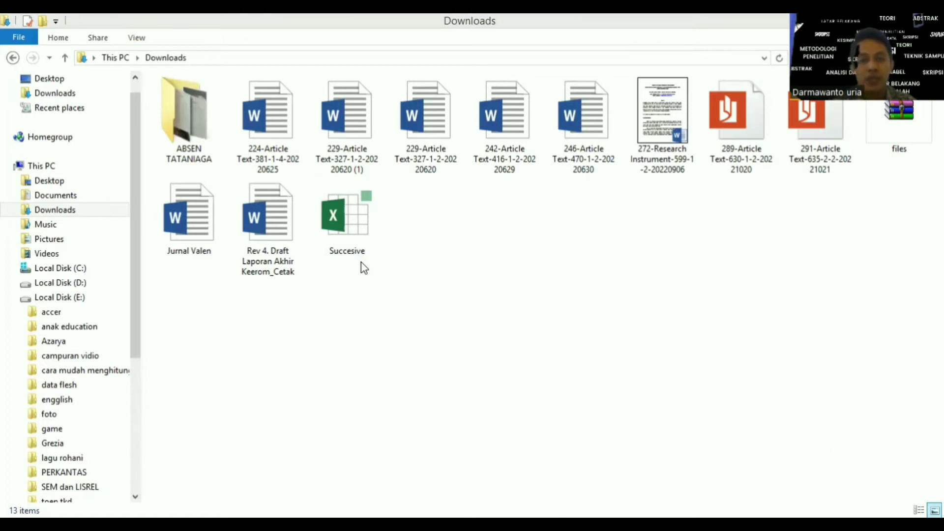
pyautogui.click(365, 231)
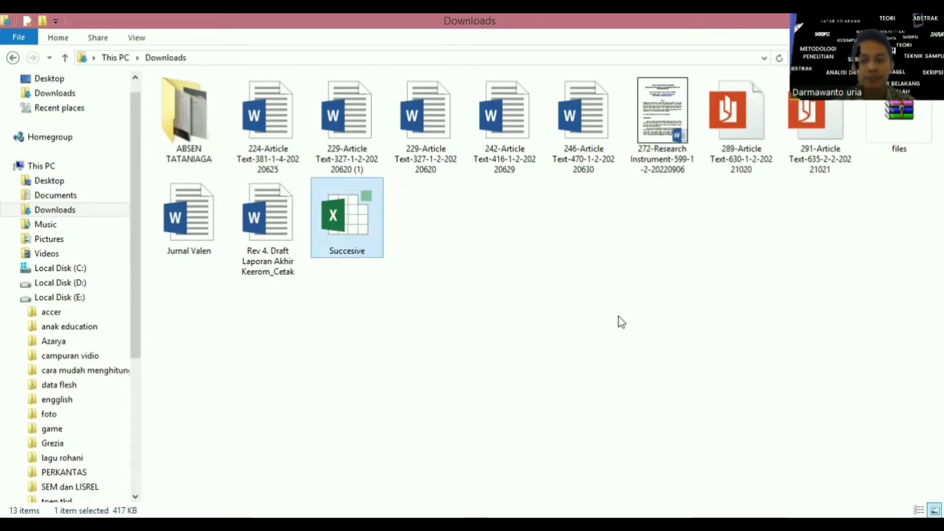
pyautogui.hotkey('alt', 'Tab')
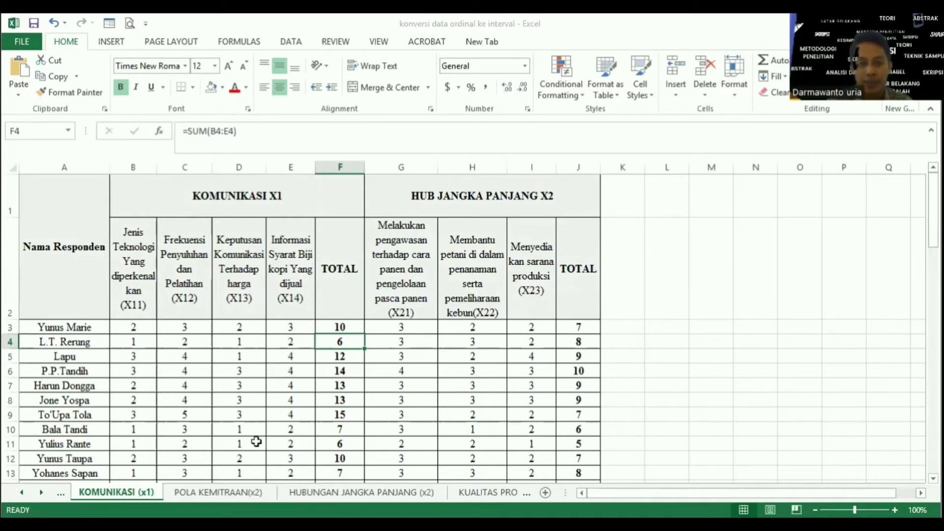
pyautogui.click(612, 246)
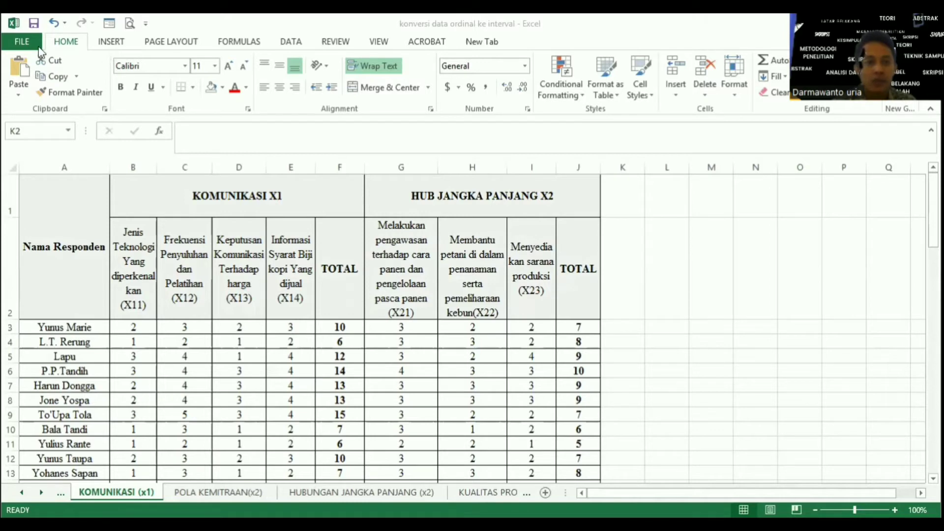
pyautogui.click(21, 44)
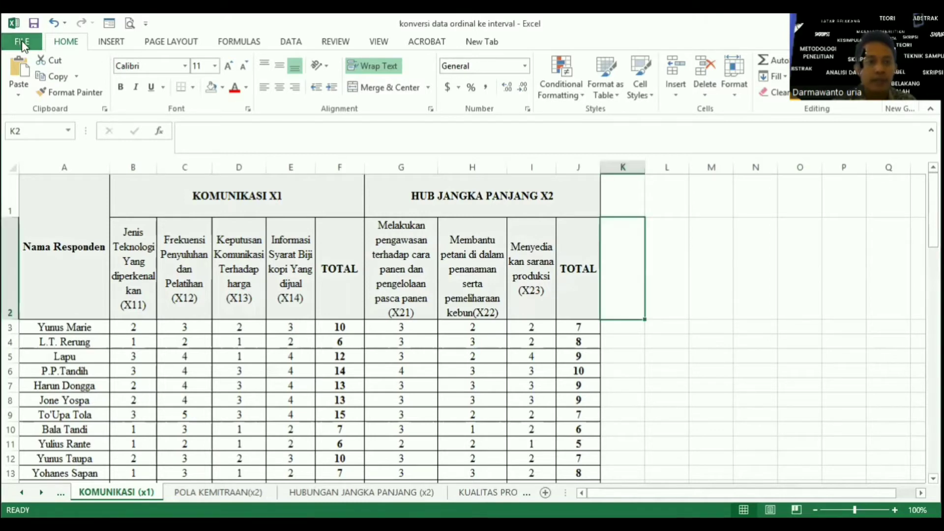
pyautogui.click(358, 396)
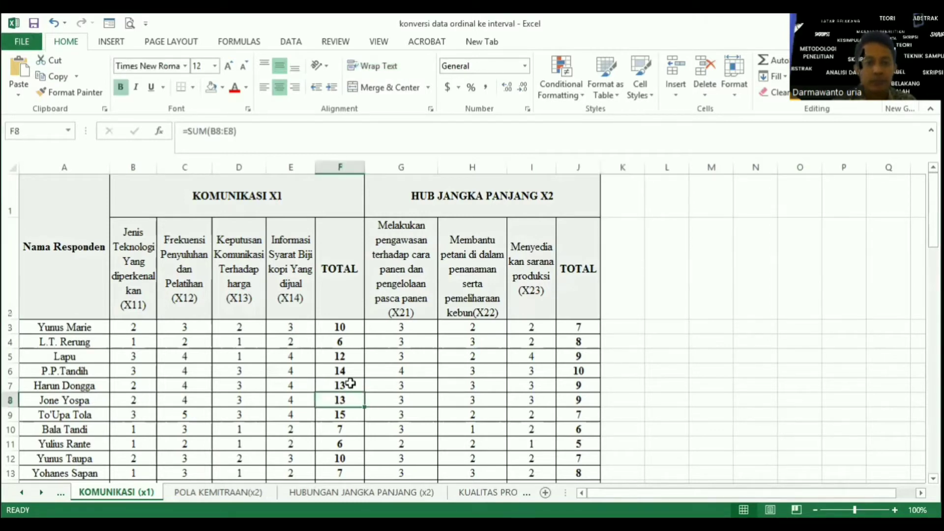
pyautogui.click(656, 270)
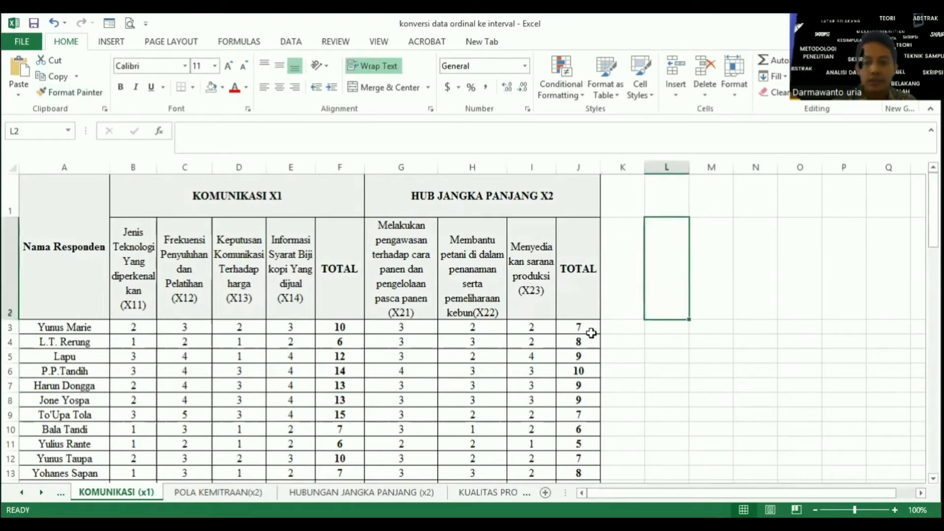
pyautogui.click(664, 343)
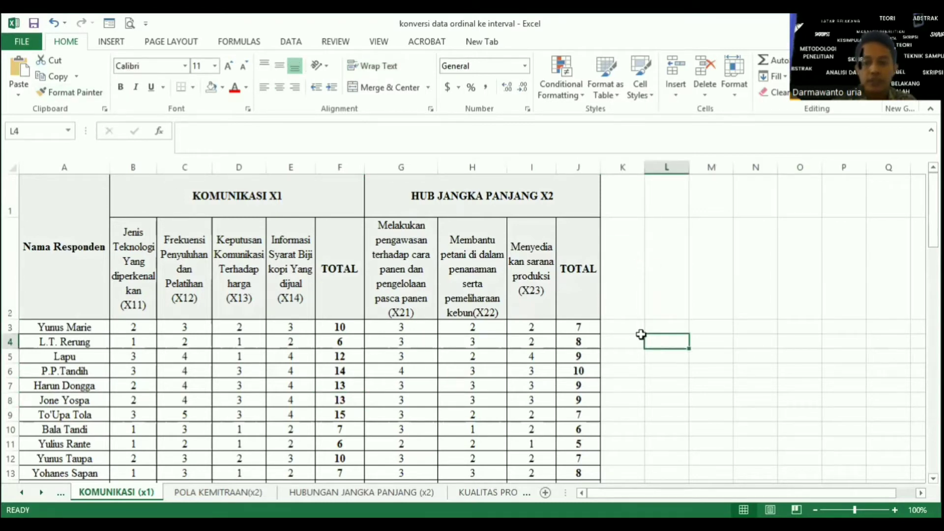
# - Browse the computer for a file to open and select Succesive in the Downloads folder
pyautogui.click(22, 42)
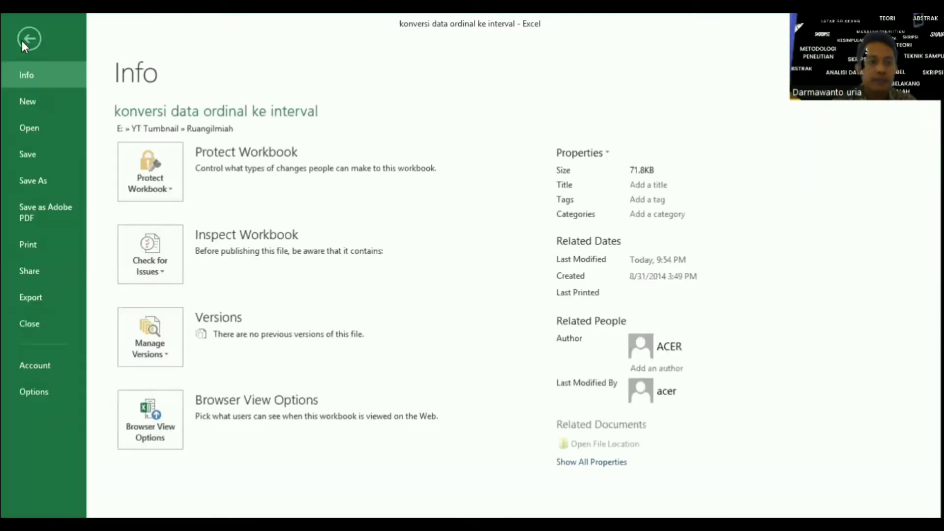
pyautogui.click(24, 127)
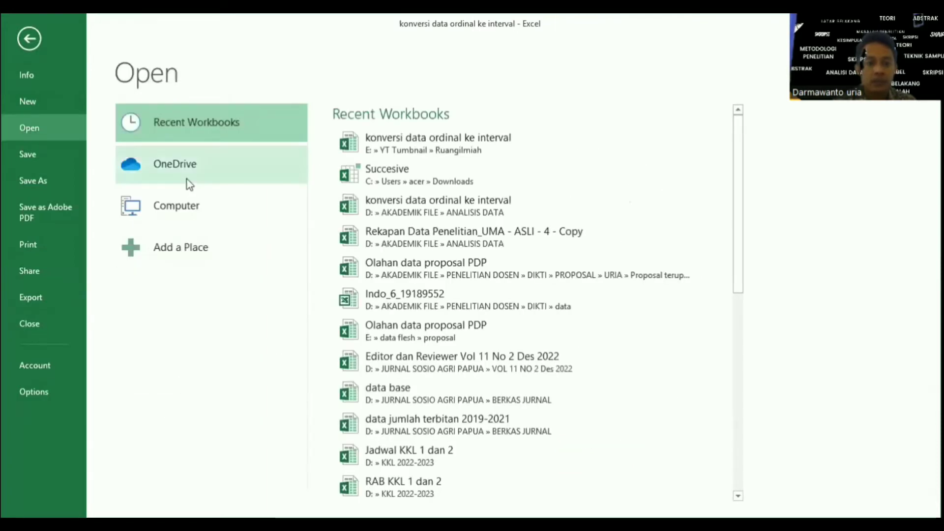
pyautogui.click(181, 212)
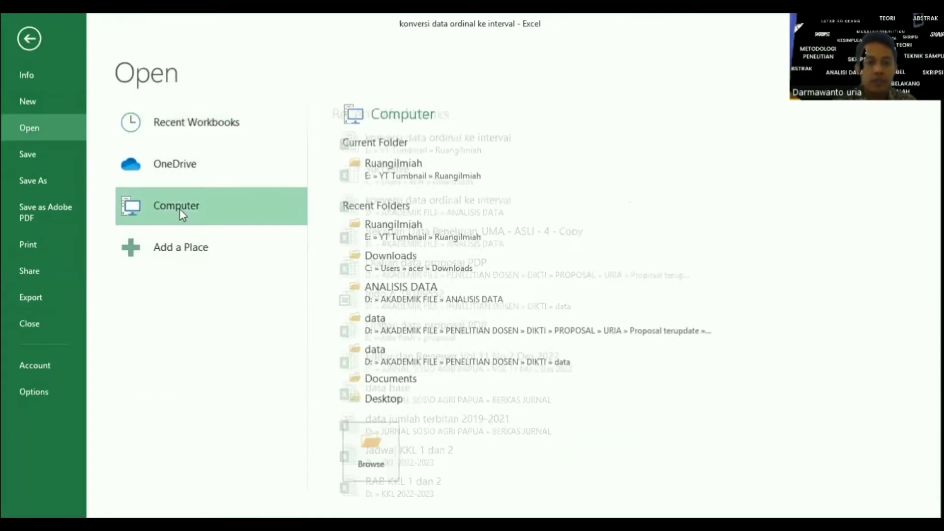
pyautogui.click(367, 443)
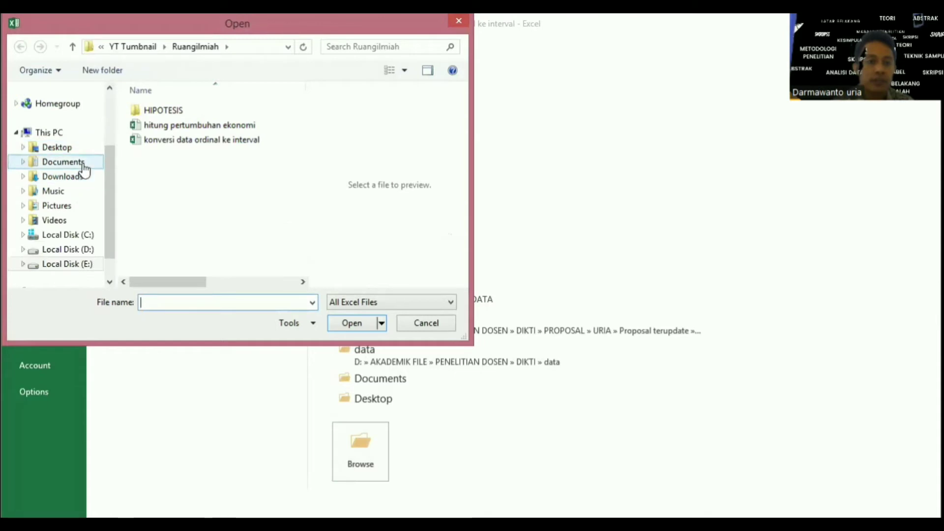
pyautogui.click(82, 179)
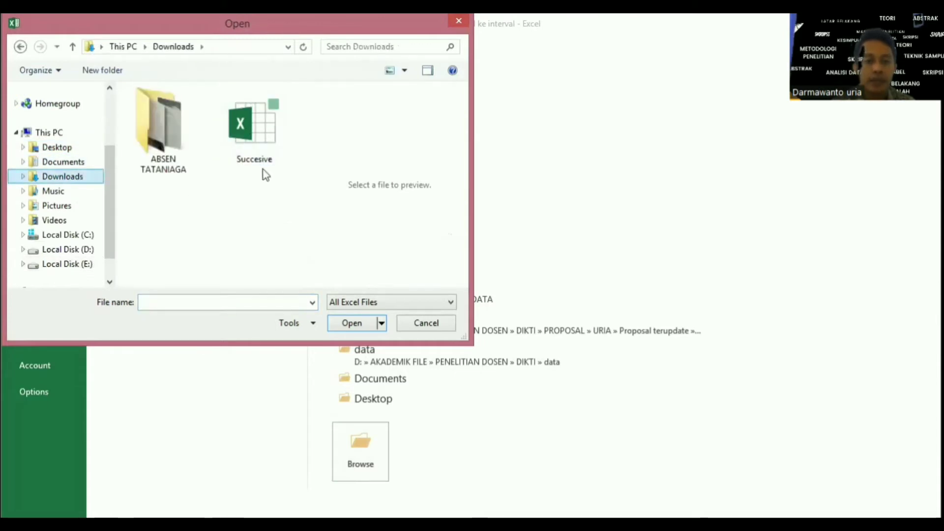
pyautogui.click(260, 141)
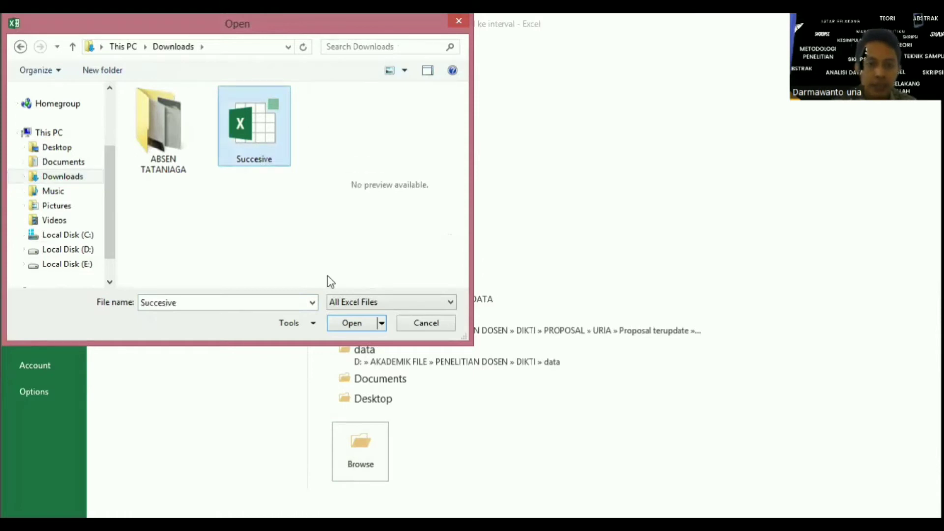
# - Set the file type filter to Add-Ins and open Succesive with its macros enabled
pyautogui.click(449, 302)
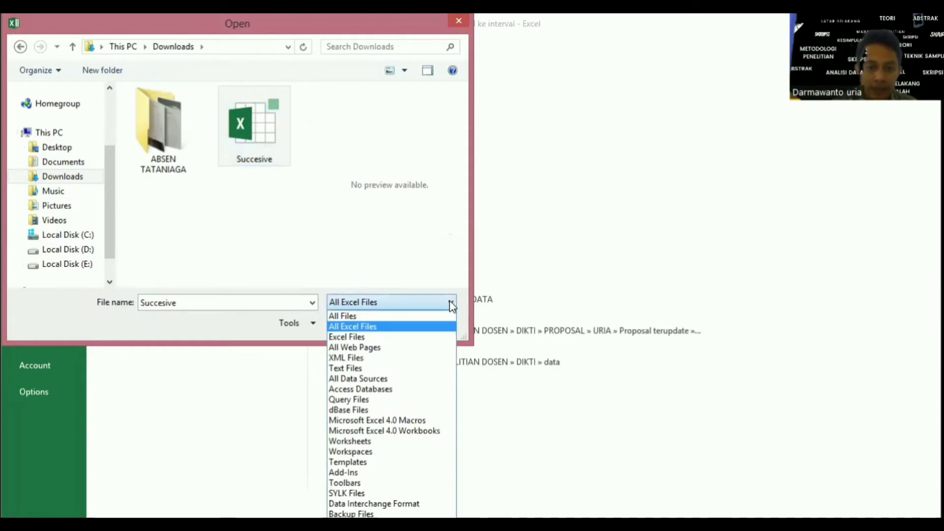
pyautogui.click(372, 473)
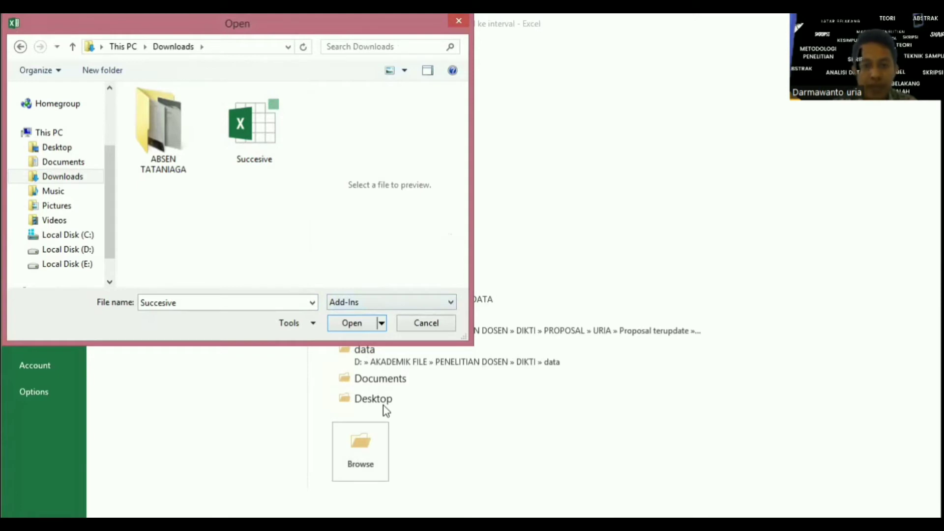
pyautogui.click(267, 150)
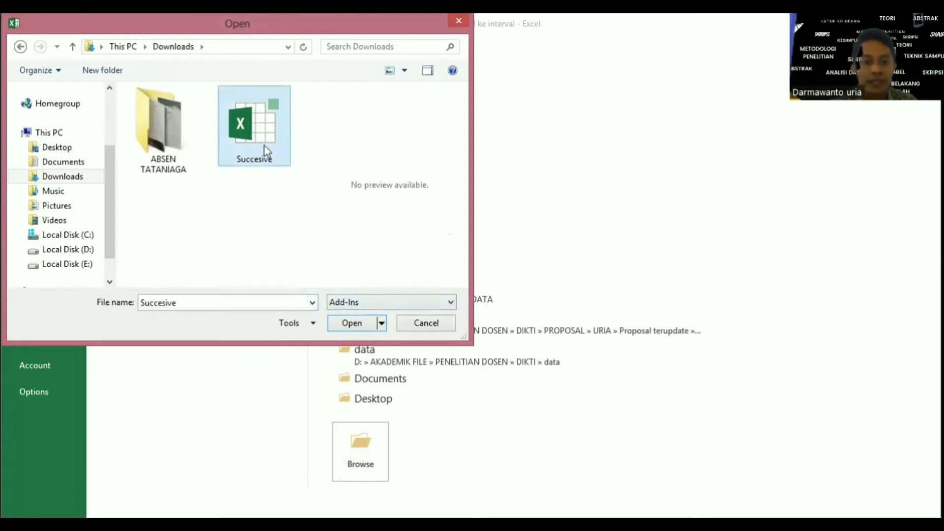
pyautogui.click(350, 323)
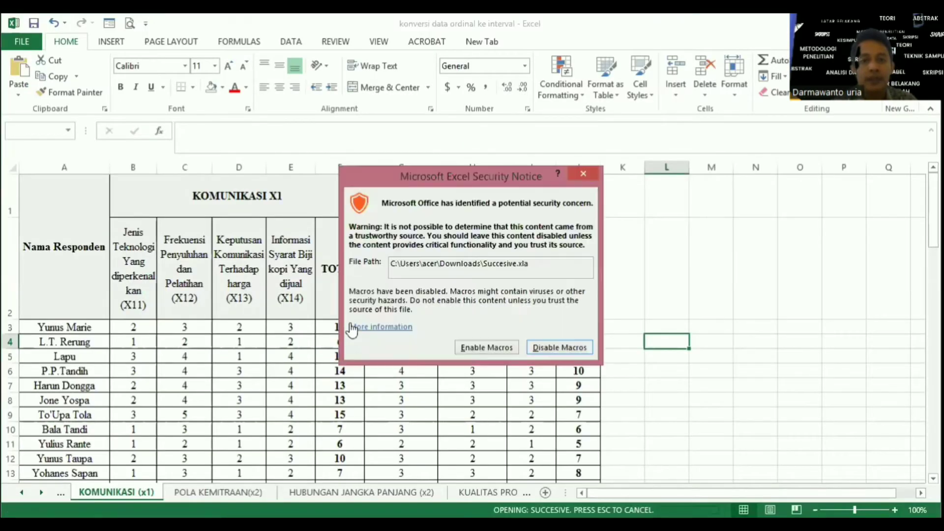
pyautogui.click(479, 348)
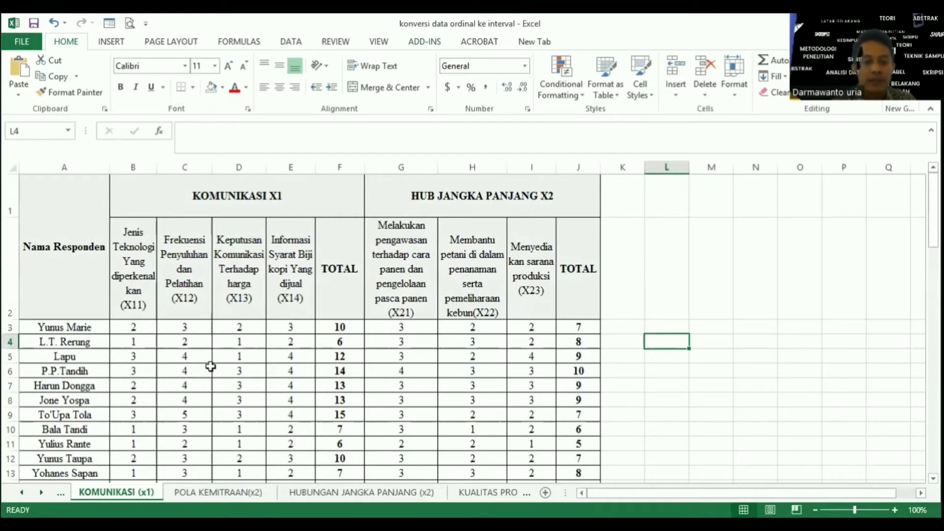
# - Review the respondents' ordinal item scores and their totals under KOMUNIKASI X1 and HUB JANGKA PANJANG X2
pyautogui.moveTo(132, 328); pyautogui.dragTo(535, 401)
pyautogui.click(446, 408)
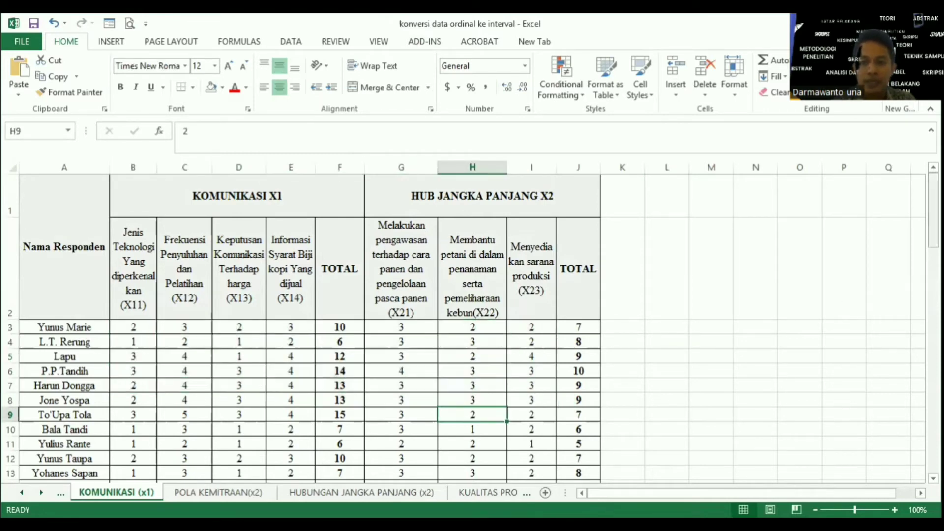
pyautogui.moveTo(933, 211); pyautogui.dragTo(933, 216)
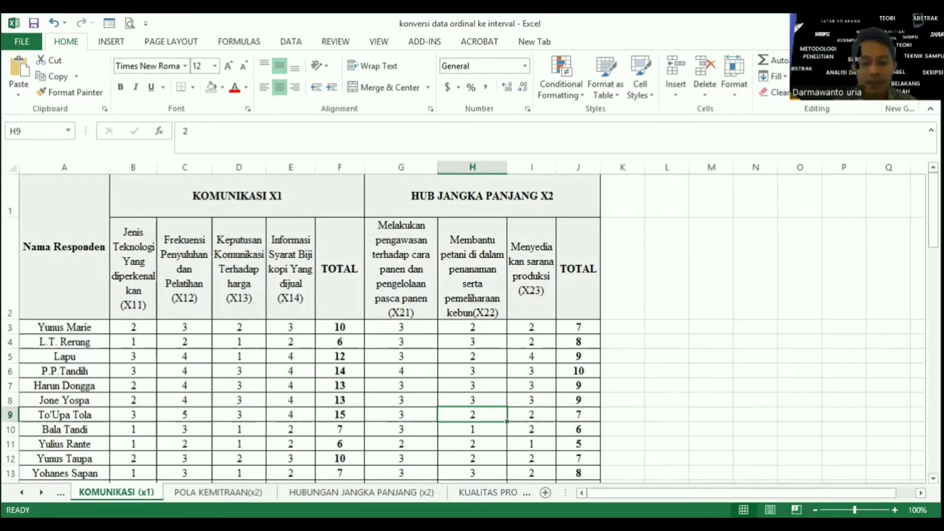
pyautogui.hotkey('alt', 'Tab')
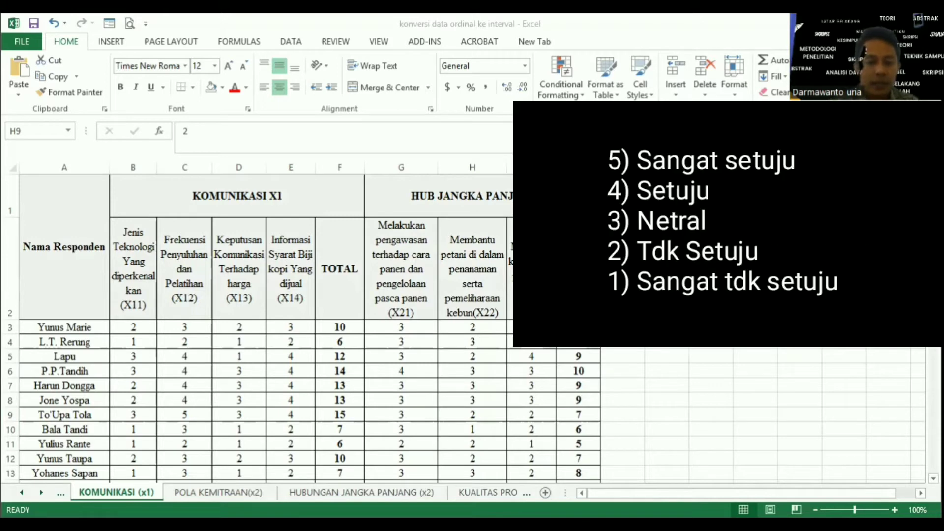
pyautogui.hotkey('alt', 'Tab')
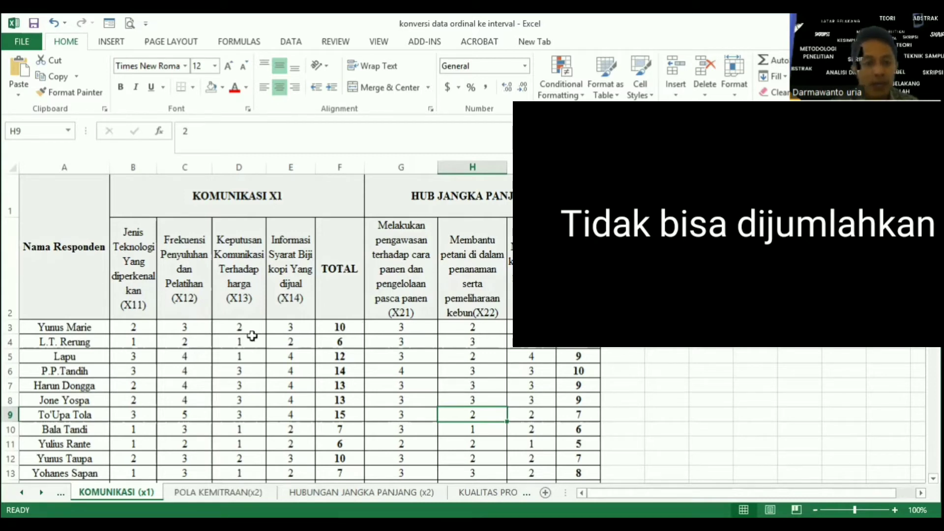
pyautogui.moveTo(133, 327); pyautogui.dragTo(370, 453)
pyautogui.click(343, 405)
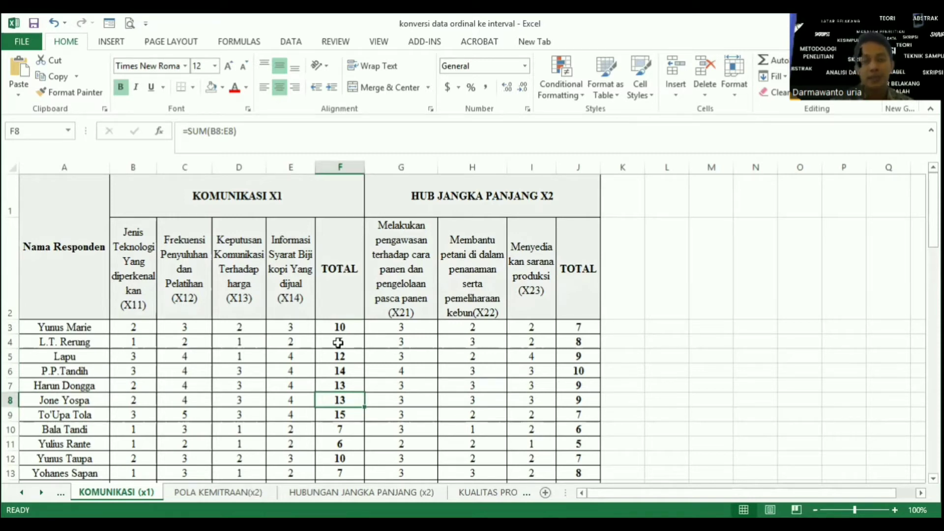
pyautogui.click(472, 202)
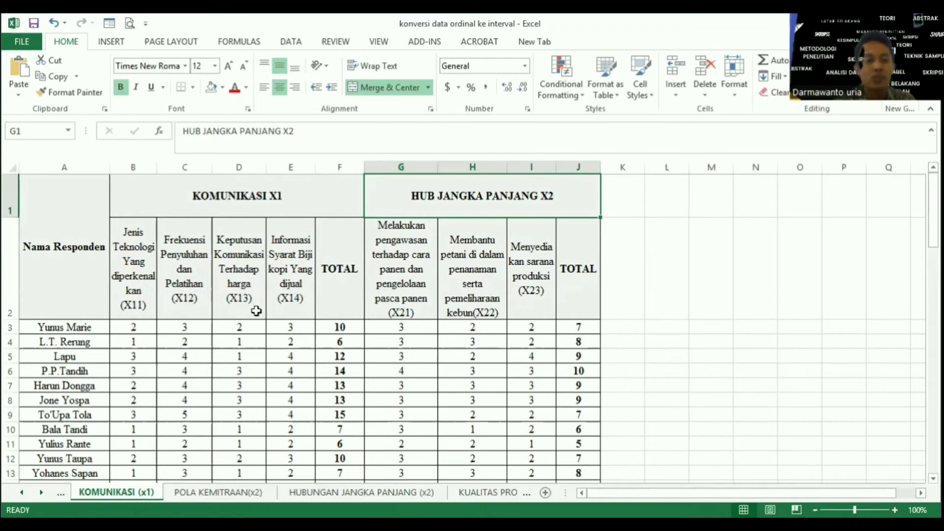
pyautogui.click(193, 358)
pyautogui.moveTo(137, 331); pyautogui.dragTo(144, 342)
pyautogui.moveTo(933, 206)
pyautogui.mouseDown()
pyautogui.moveTo(933, 278)
pyautogui.moveTo(933, 207)
pyautogui.mouseUp()
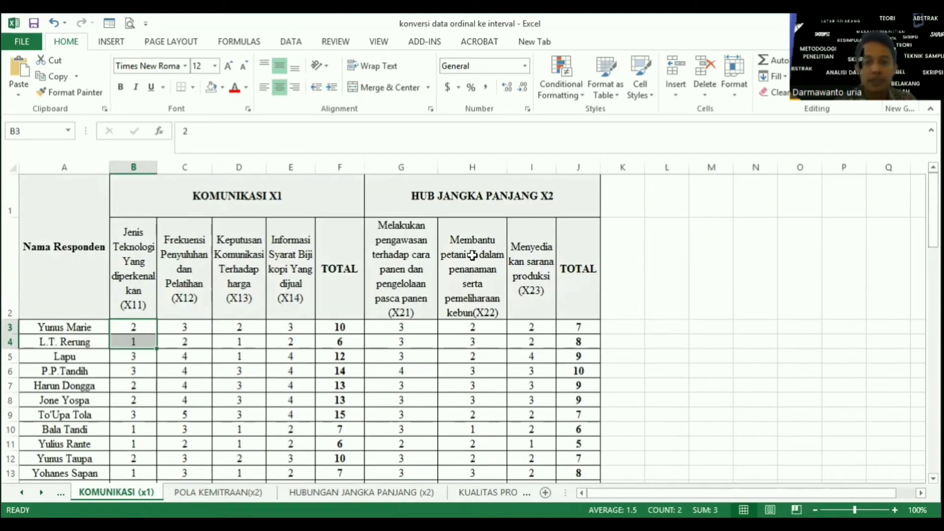
pyautogui.click(447, 202)
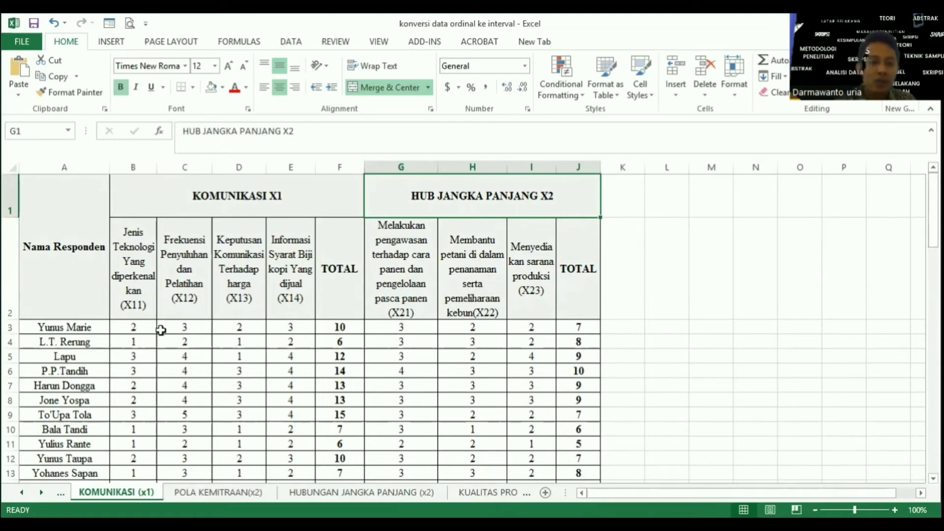
# - Examine which item score ranges under KOMUNIKASI X1 and HUB JANGKA PANJANG X2 need converting, excluding the TOTAL columns
pyautogui.moveTo(135, 329); pyautogui.dragTo(287, 445)
pyautogui.moveTo(932, 436); pyautogui.dragTo(932, 209)
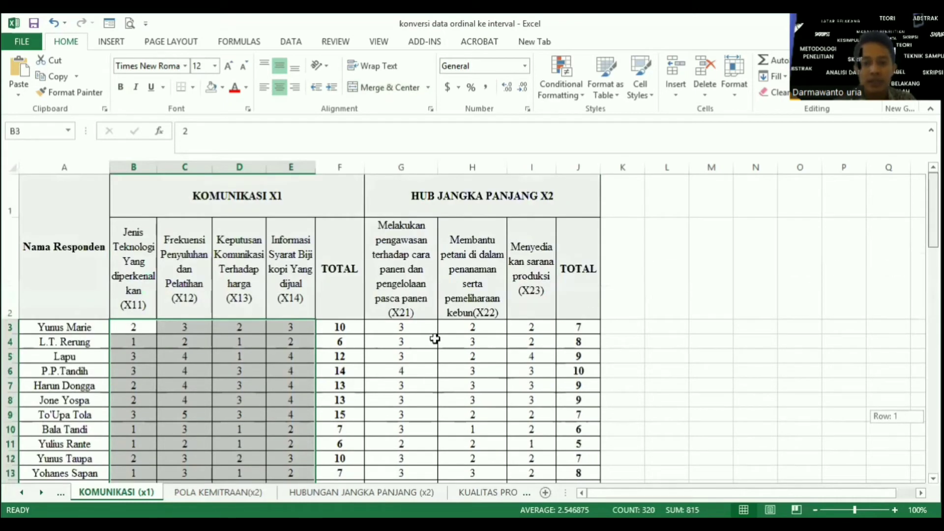
pyautogui.moveTo(423, 327); pyautogui.dragTo(523, 489)
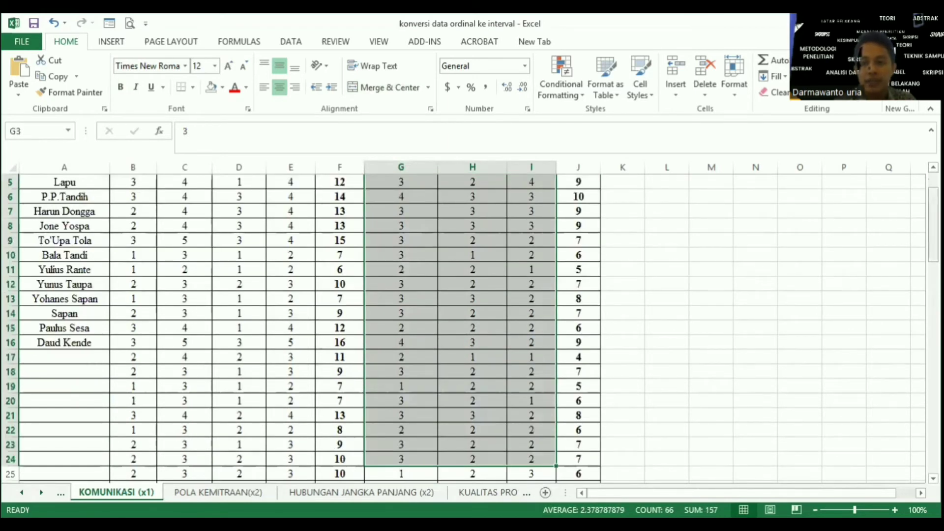
pyautogui.scroll(2, 526, 322)
pyautogui.click(401, 323)
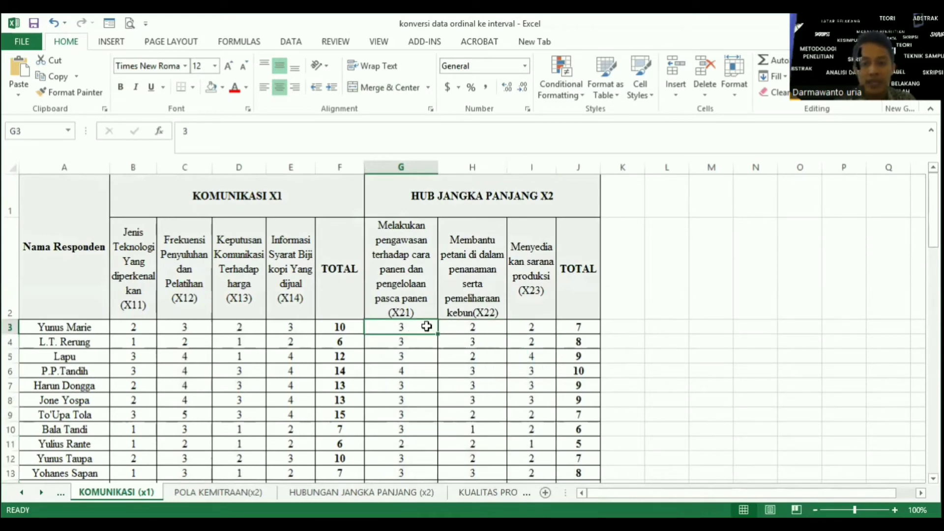
pyautogui.moveTo(426, 326); pyautogui.dragTo(532, 400)
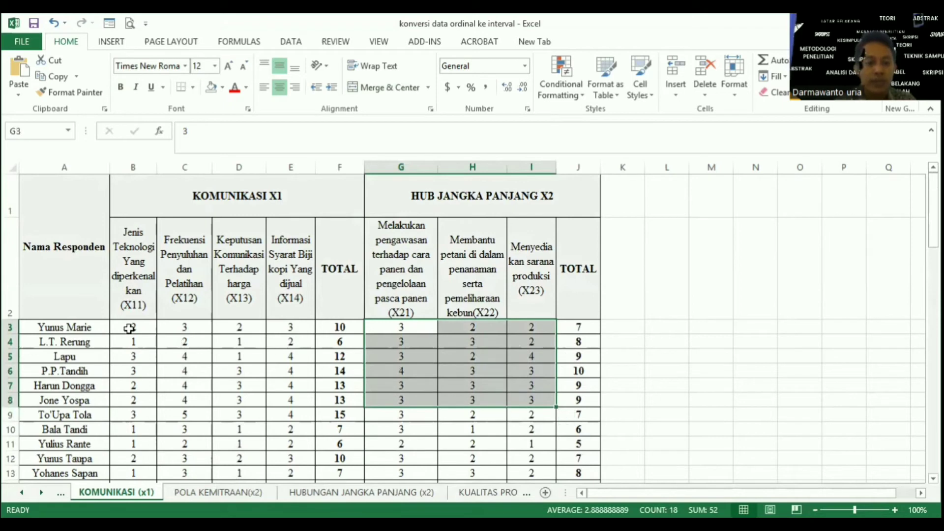
pyautogui.moveTo(130, 327); pyautogui.dragTo(250, 356)
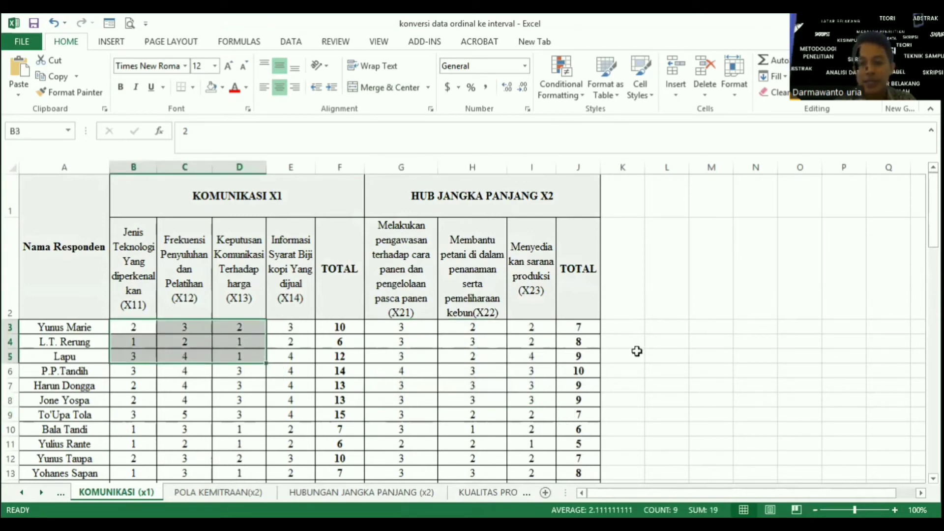
pyautogui.click(665, 328)
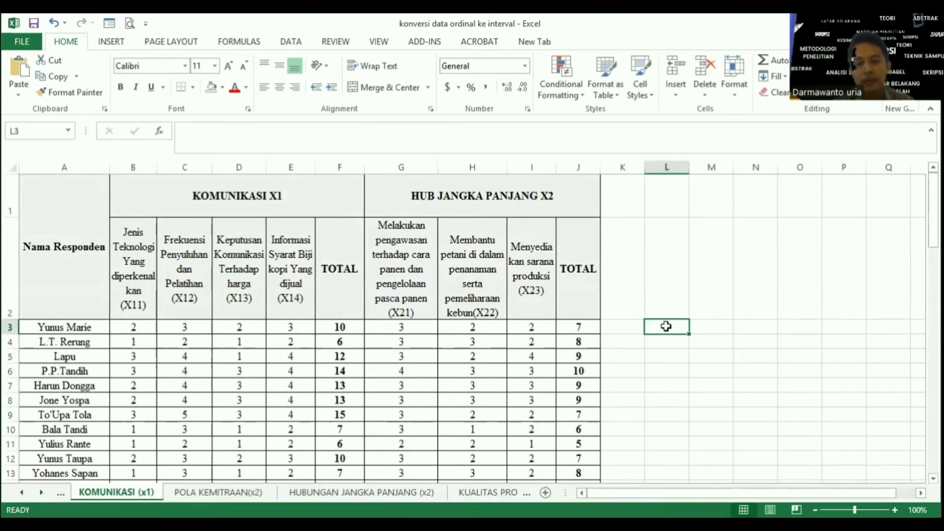
pyautogui.click(252, 339)
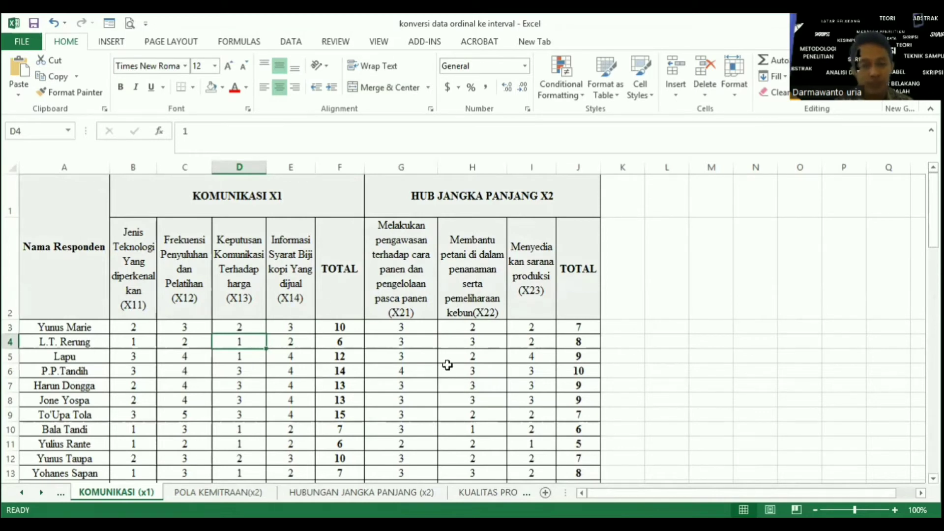
# - Make cell L3 the active cell, then browse the computer and select the Succesive file in the Downloads folder
pyautogui.click(669, 330)
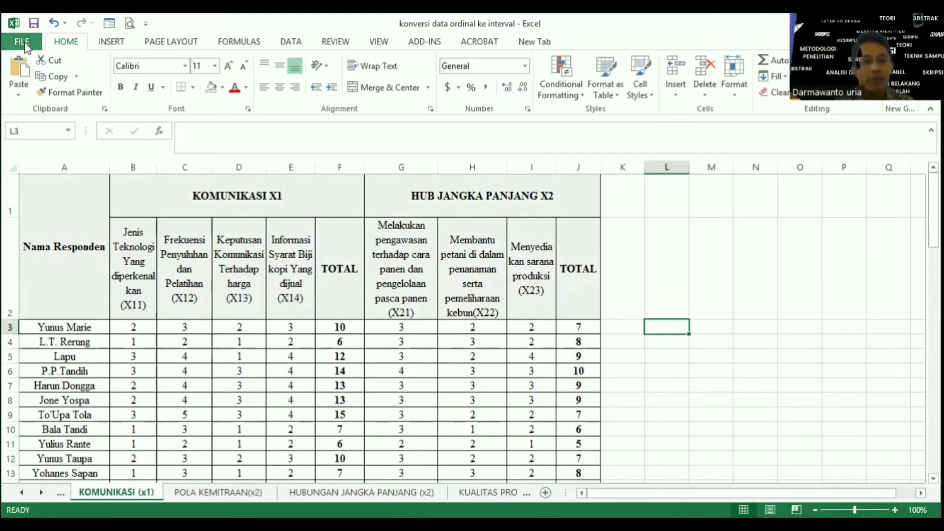
pyautogui.click(24, 42)
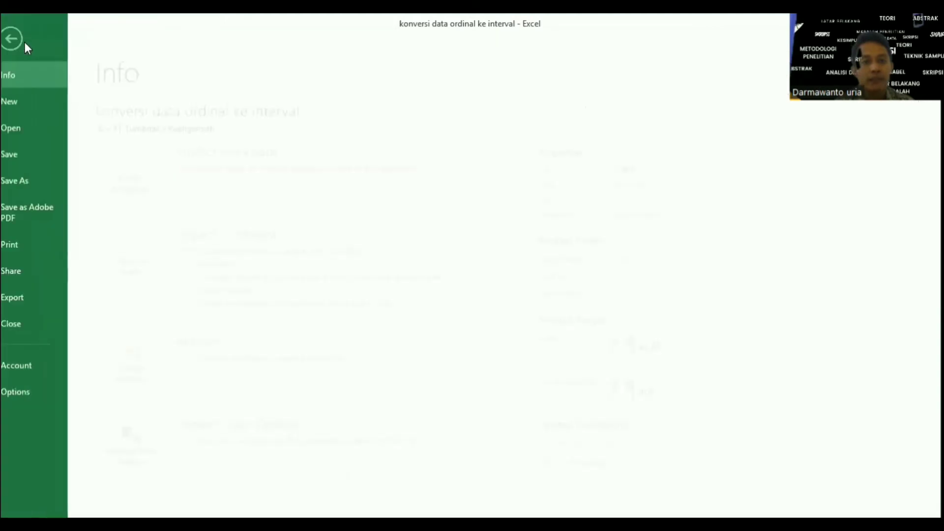
pyautogui.click(28, 126)
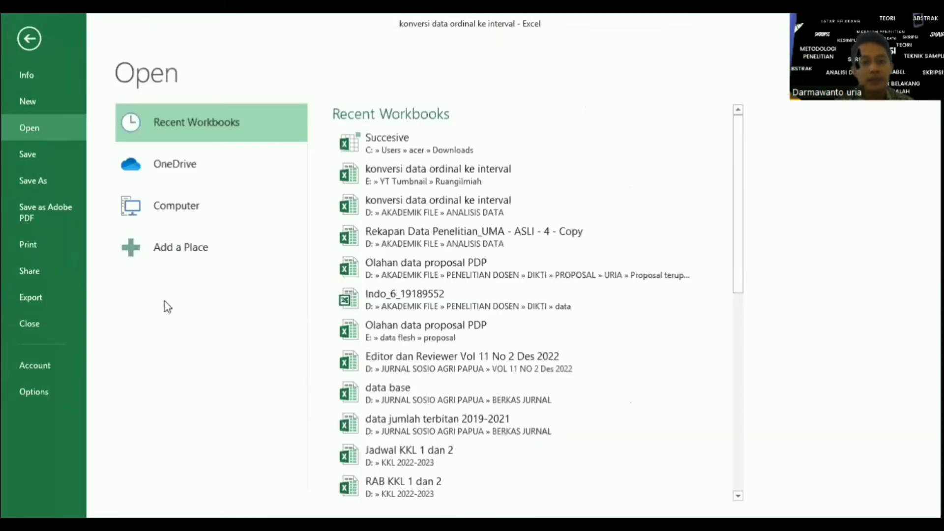
pyautogui.click(184, 220)
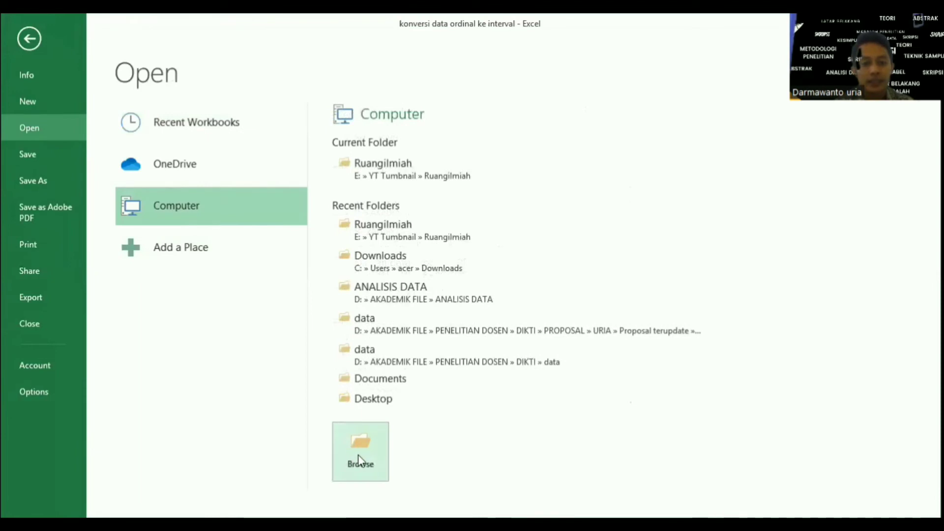
pyautogui.click(347, 442)
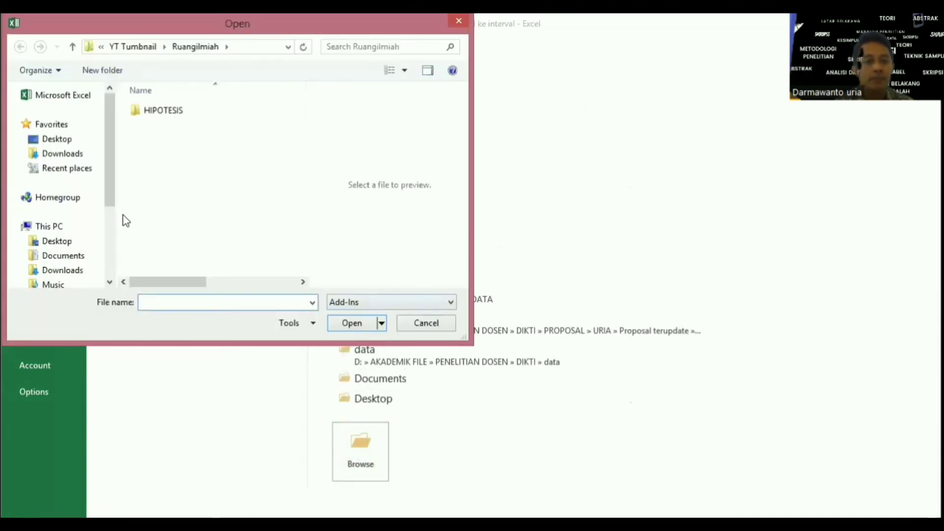
pyautogui.click(81, 154)
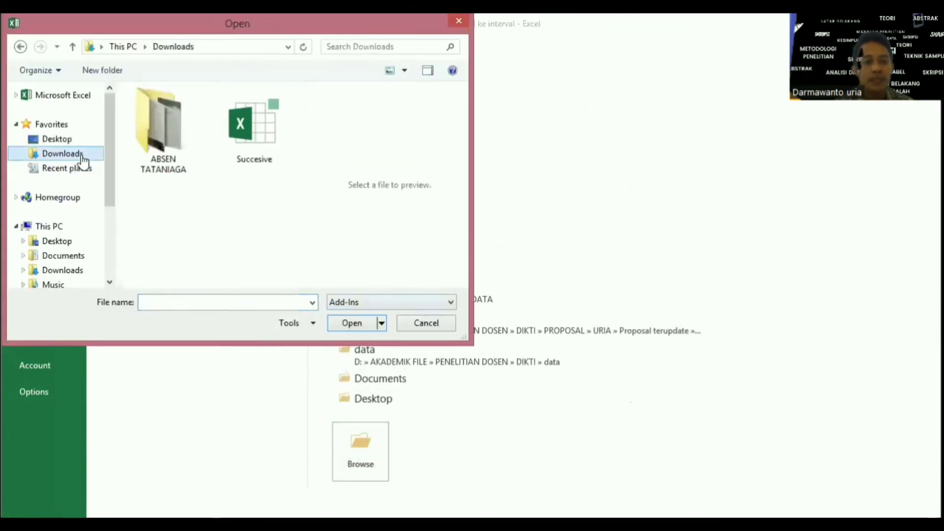
pyautogui.click(238, 144)
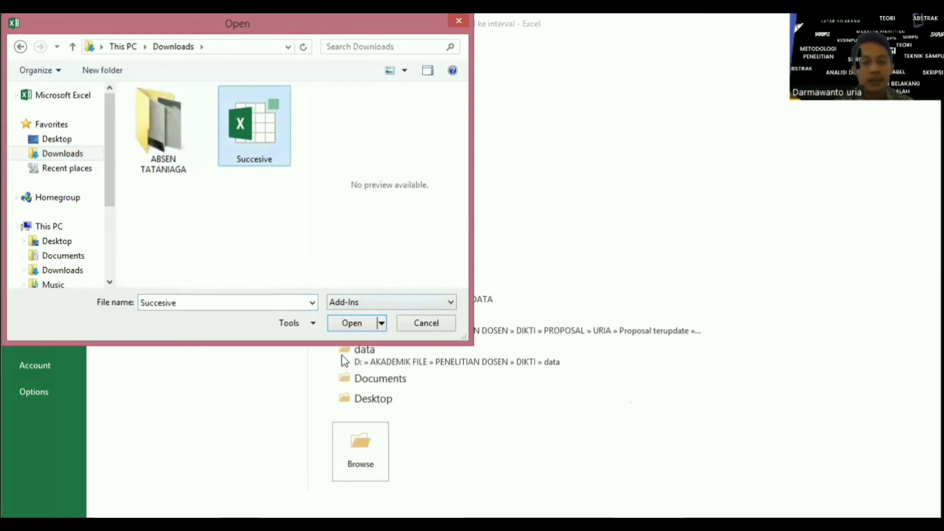
# - Choose Add-Ins as the file type and open Succesive with its macros enabled
pyautogui.click(436, 303)
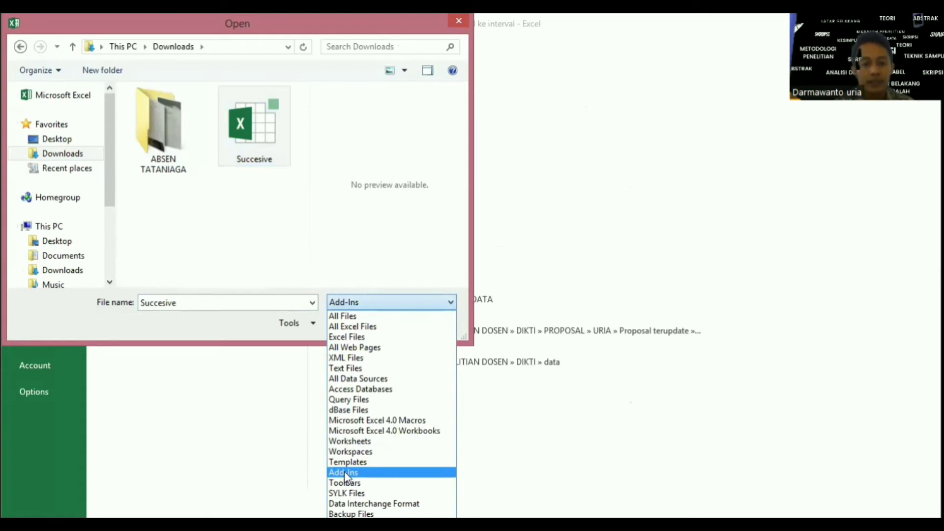
pyautogui.click(350, 473)
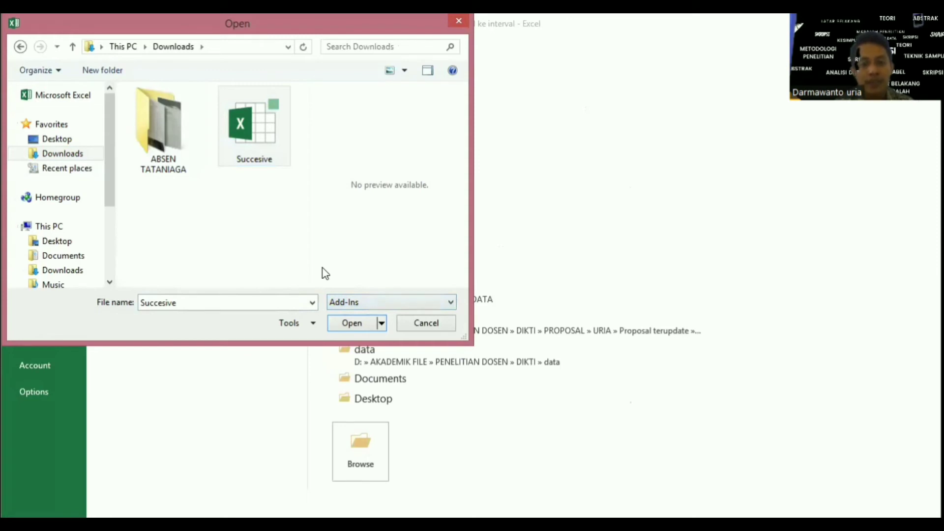
pyautogui.click(343, 327)
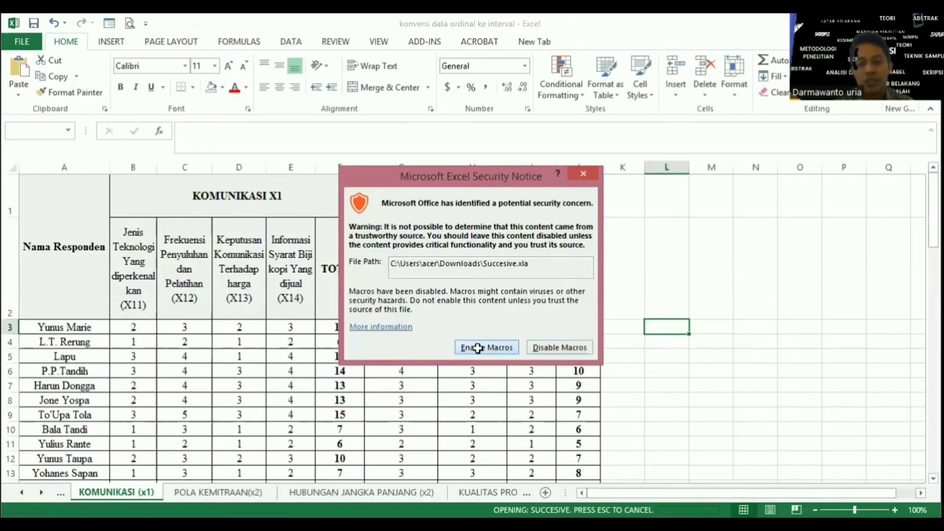
pyautogui.click(479, 347)
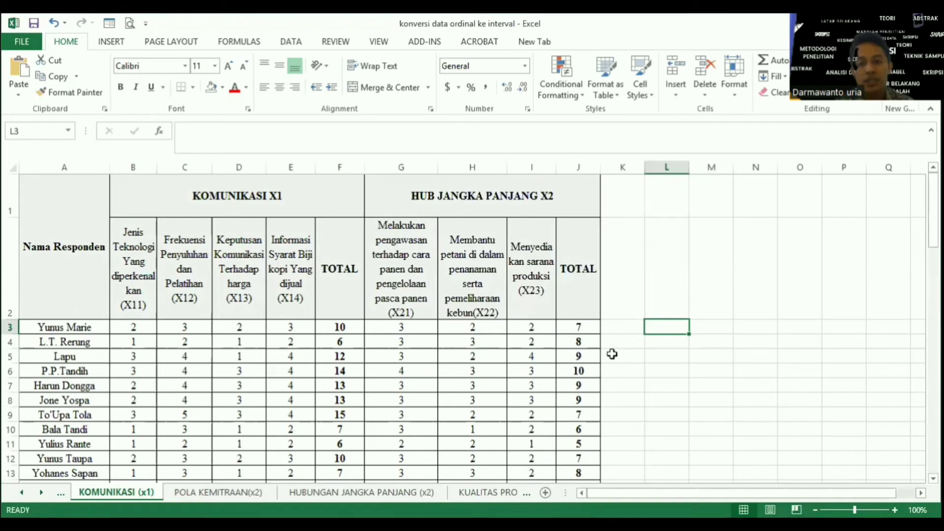
# - Start the Succesive Interval conversion and set its data range to B3:E82 on the KOMUNIKASI (x1) sheet
pyautogui.click(424, 42)
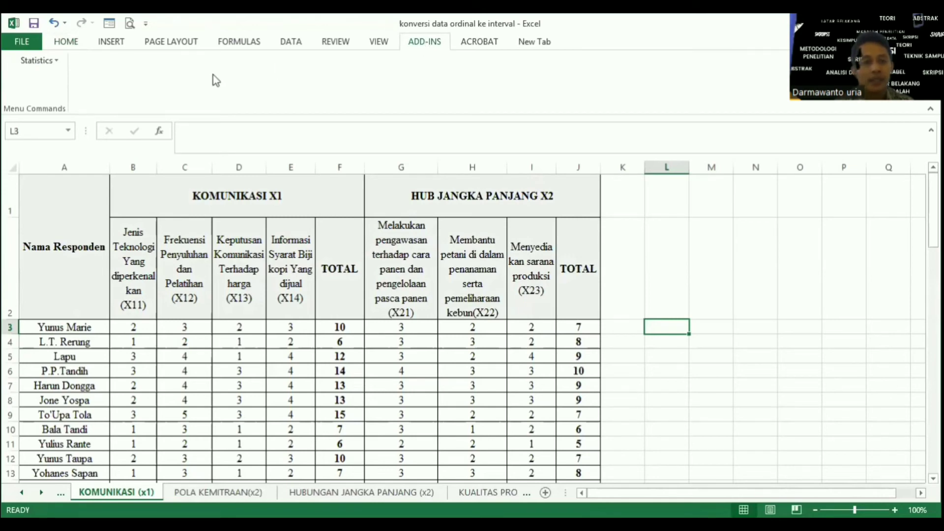
pyautogui.click(57, 63)
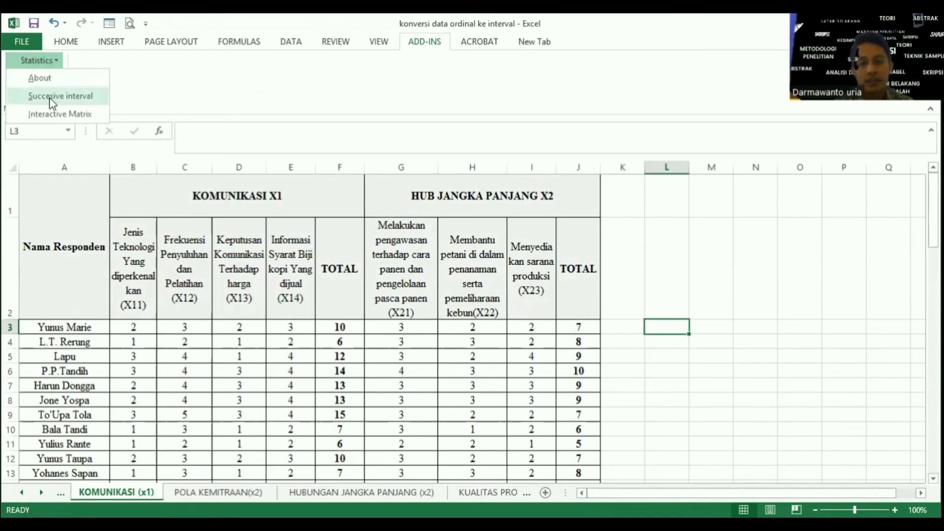
pyautogui.click(55, 96)
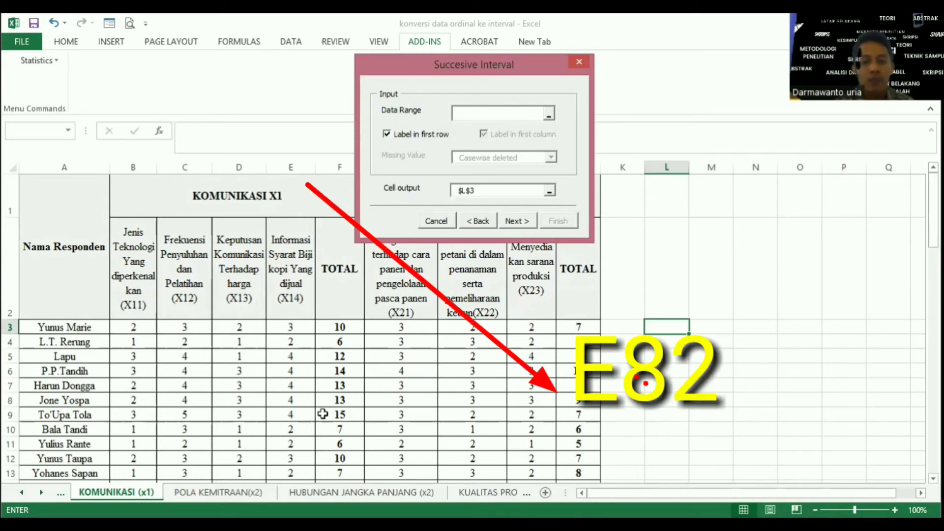
pyautogui.click(129, 328)
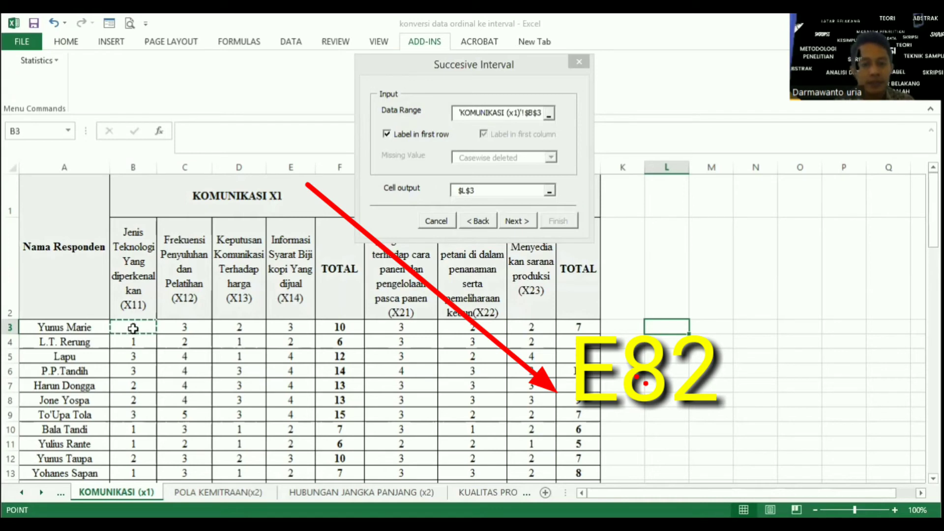
pyautogui.moveTo(133, 329); pyautogui.dragTo(270, 442)
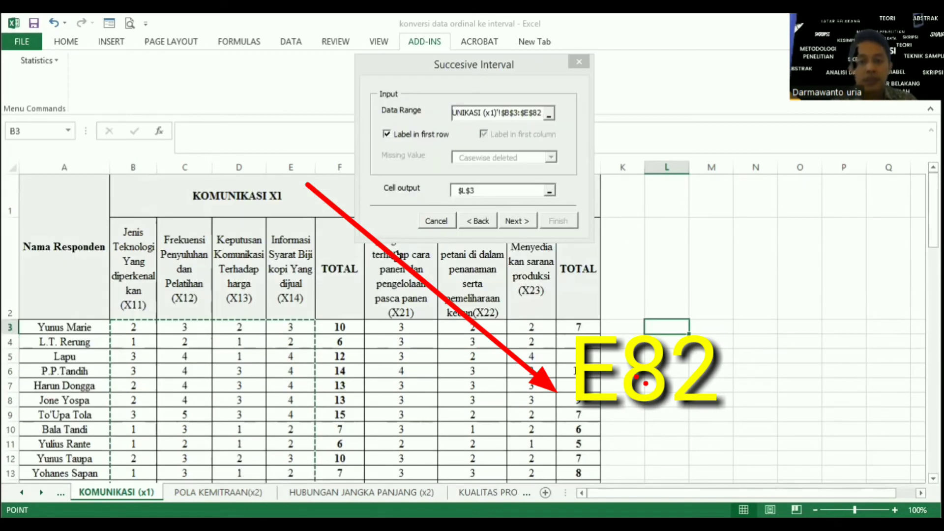
# - Include all variables and finish the conversion with minimum value 1 and maximum value 9, output at L3
pyautogui.click(516, 221)
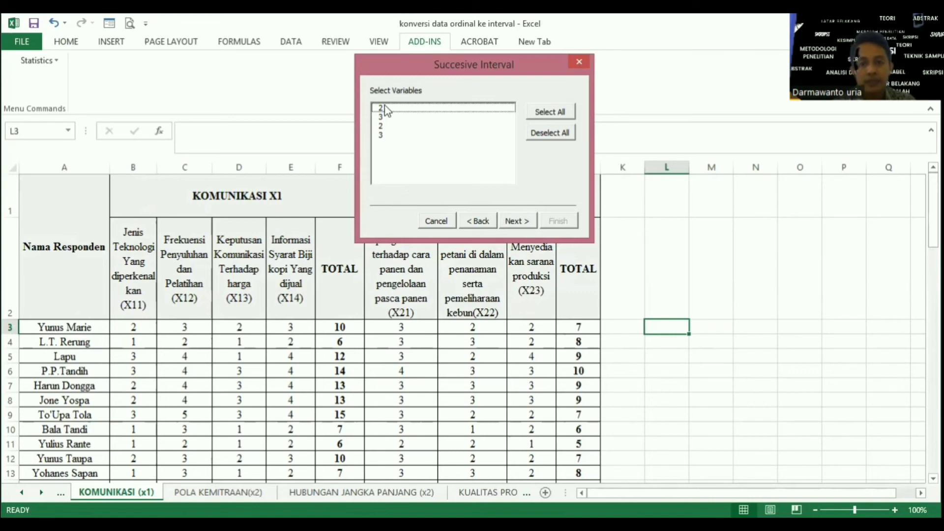
pyautogui.click(543, 114)
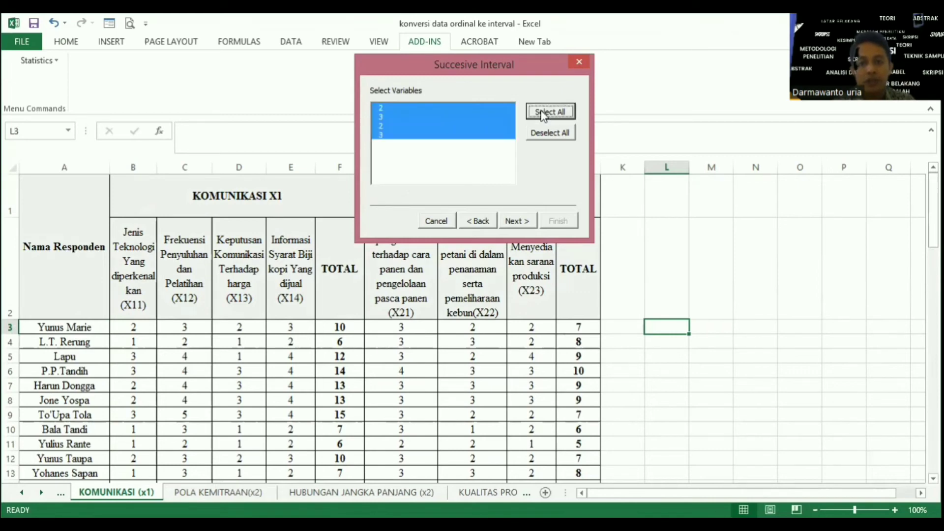
pyautogui.click(514, 221)
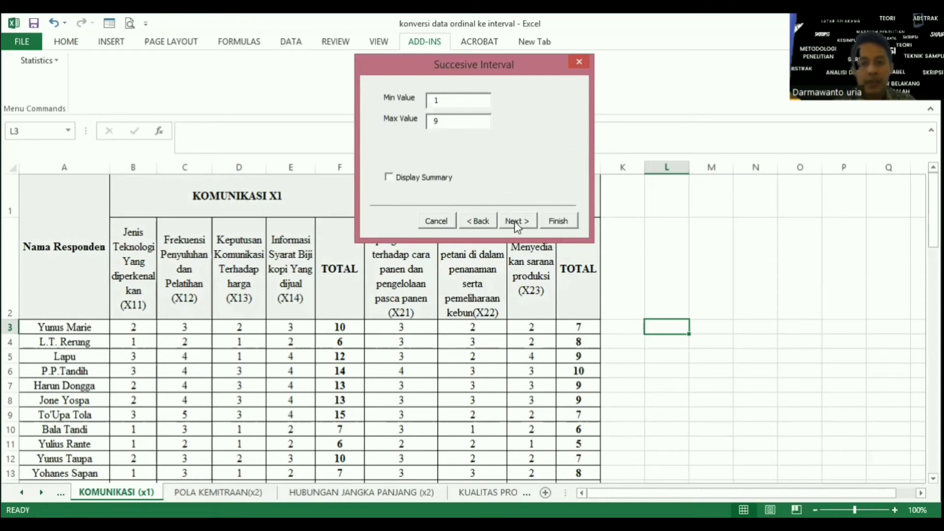
pyautogui.click(514, 222)
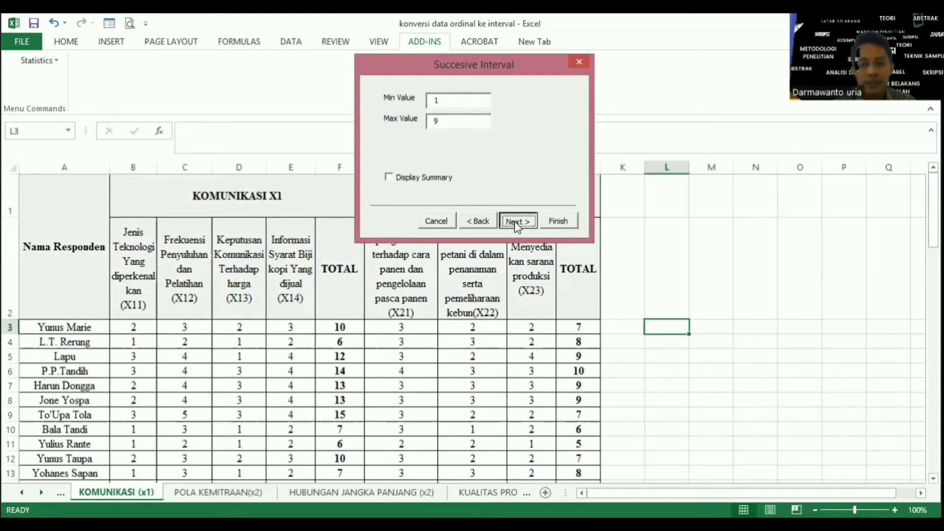
pyautogui.click(556, 222)
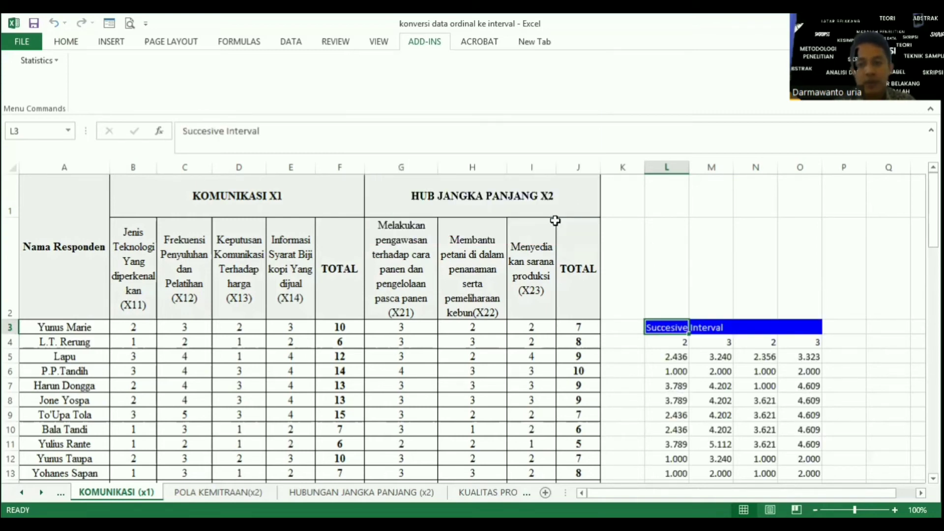
# - Select all the converted interval values in L5:O84, below the Succesive Interval heading
pyautogui.hscroll(1, 763, 489)
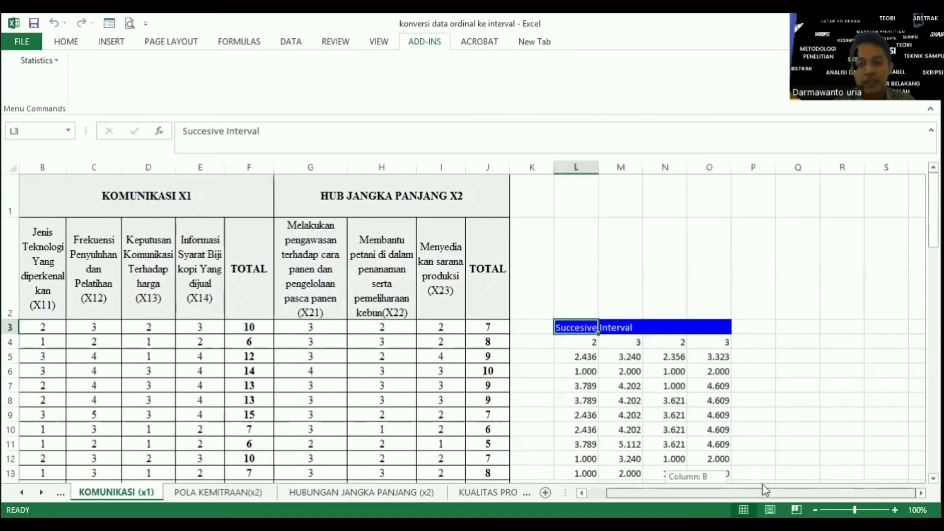
pyautogui.moveTo(932, 211)
pyautogui.mouseDown()
pyautogui.moveTo(932, 231)
pyautogui.moveTo(932, 210)
pyautogui.mouseUp()
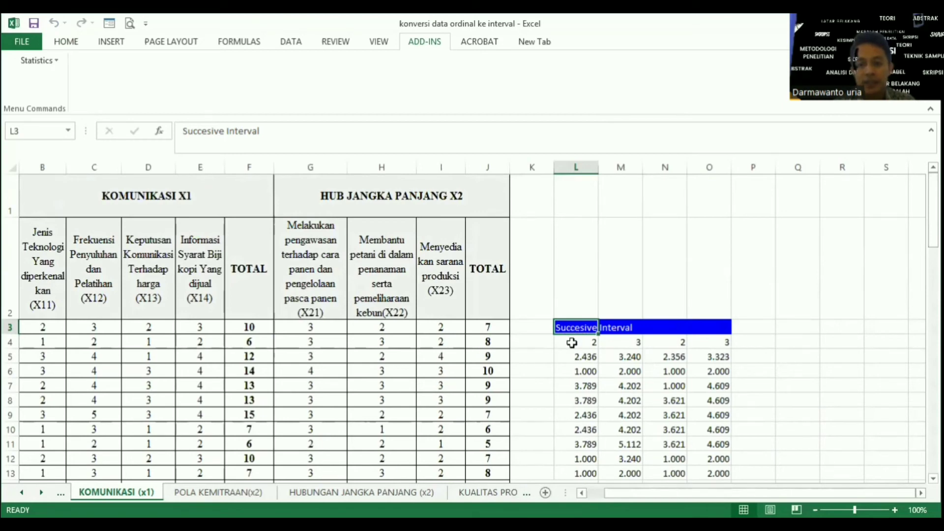
pyautogui.click(571, 345)
pyautogui.moveTo(570, 363); pyautogui.dragTo(697, 368)
pyautogui.moveTo(692, 451)
pyautogui.mouseDown()
pyautogui.moveTo(693, 480)
pyautogui.moveTo(699, 465)
pyautogui.mouseUp()
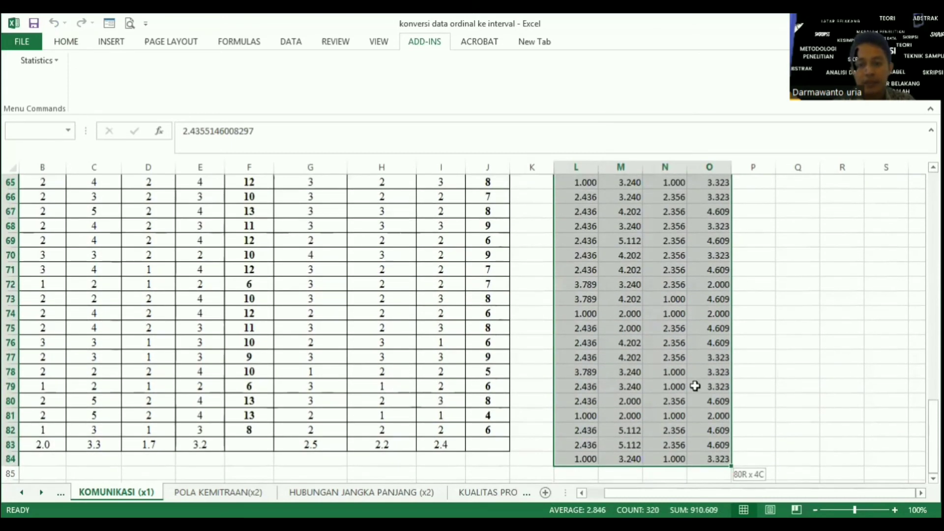
pyautogui.scroll(-2, 696, 371)
pyautogui.moveTo(694, 373); pyautogui.dragTo(695, 371)
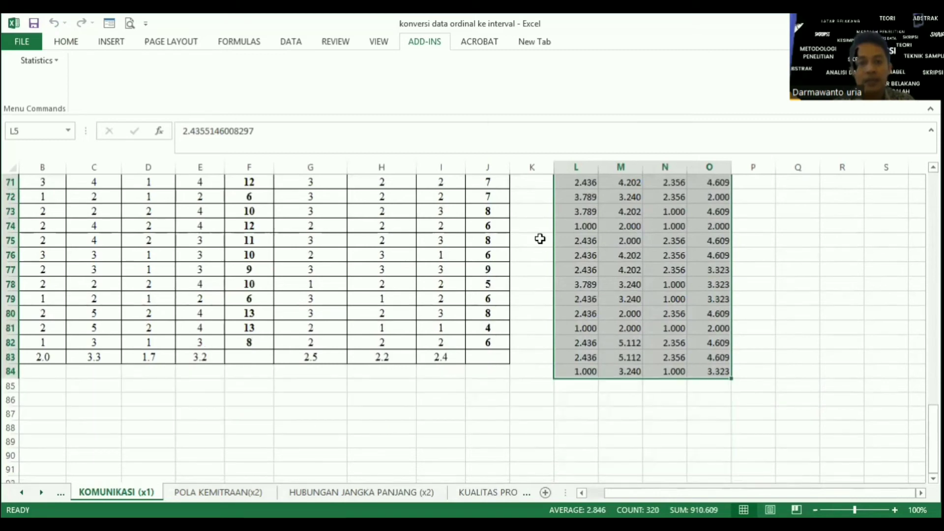
# - Format the selected converted values as numbers with 0 decimal places
pyautogui.click(67, 42)
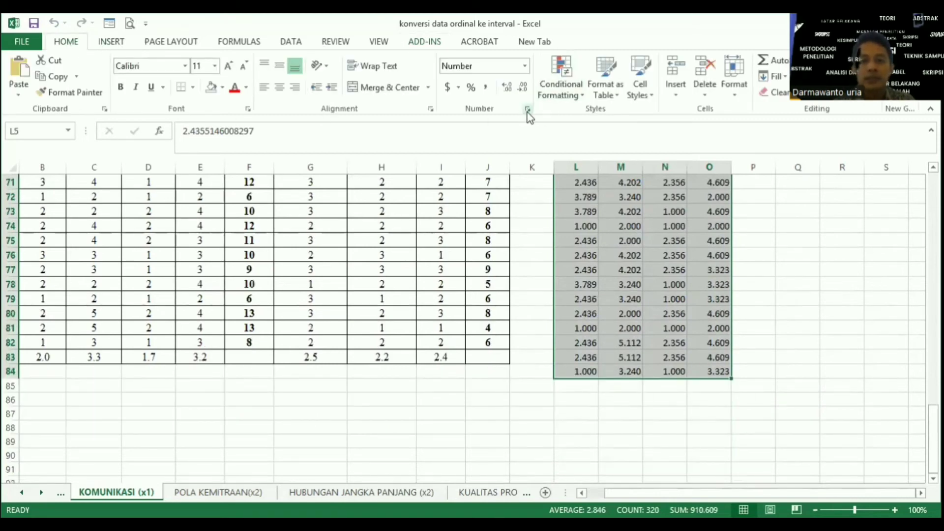
pyautogui.hotkey('ctrl', 'BackSpace')
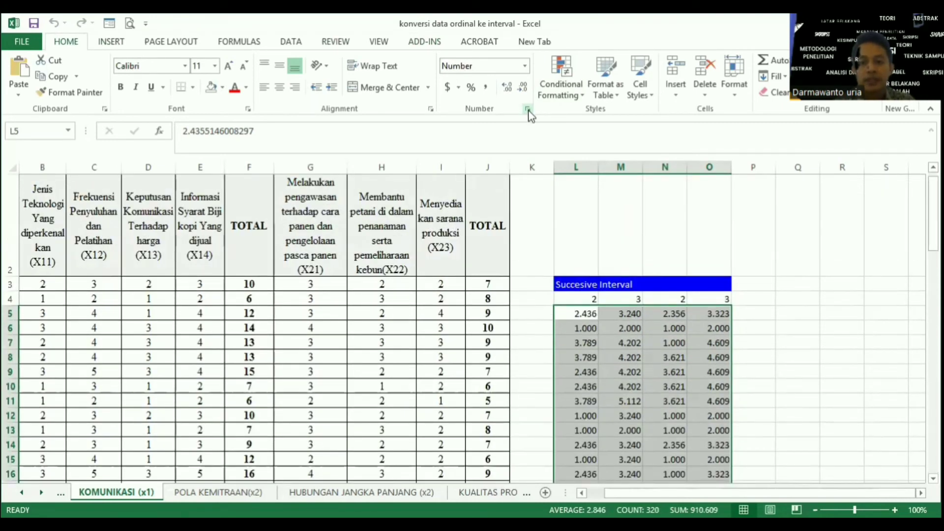
pyautogui.click(528, 110)
pyautogui.click(662, 291)
pyautogui.click(663, 291)
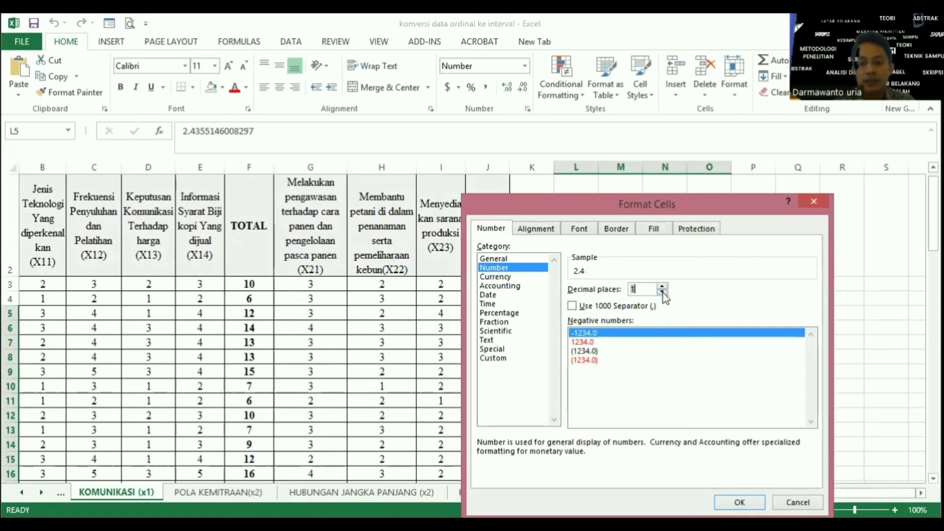
pyautogui.click(662, 291)
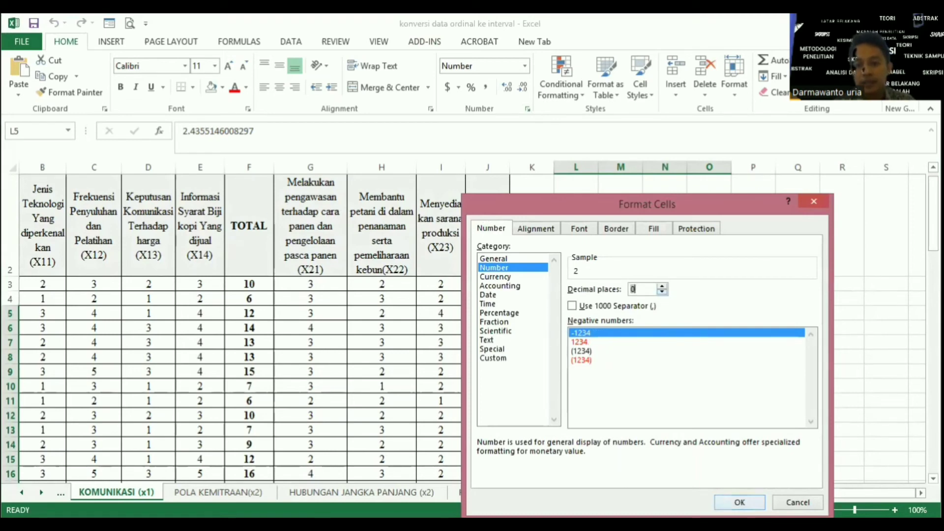
pyautogui.click(740, 502)
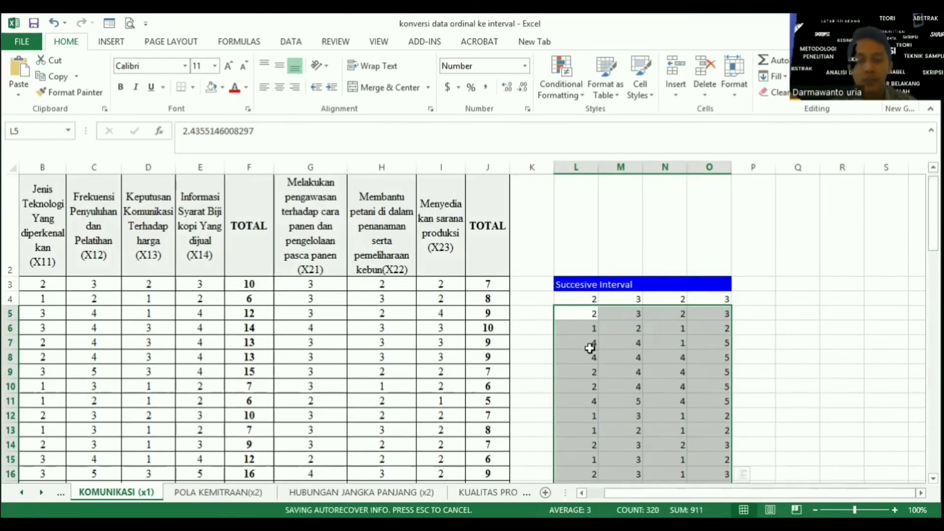
# - Set the number format of the converted values in L5:O84 to 1 decimal place
pyautogui.click(527, 109)
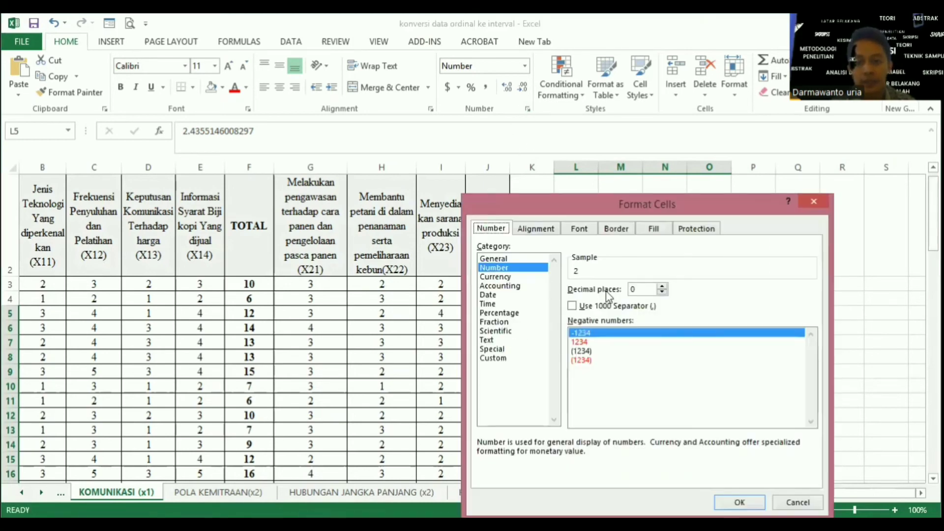
pyautogui.click(663, 292)
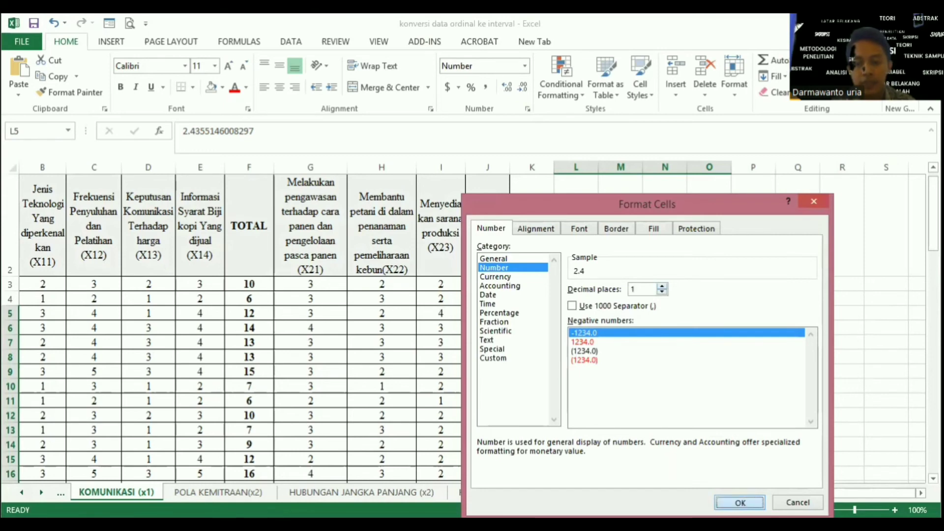
pyautogui.click(736, 502)
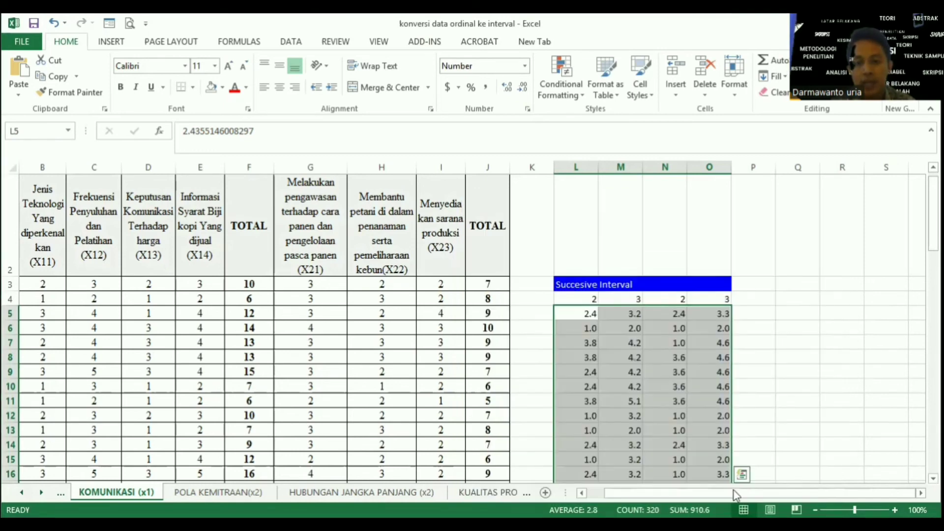
pyautogui.click(798, 411)
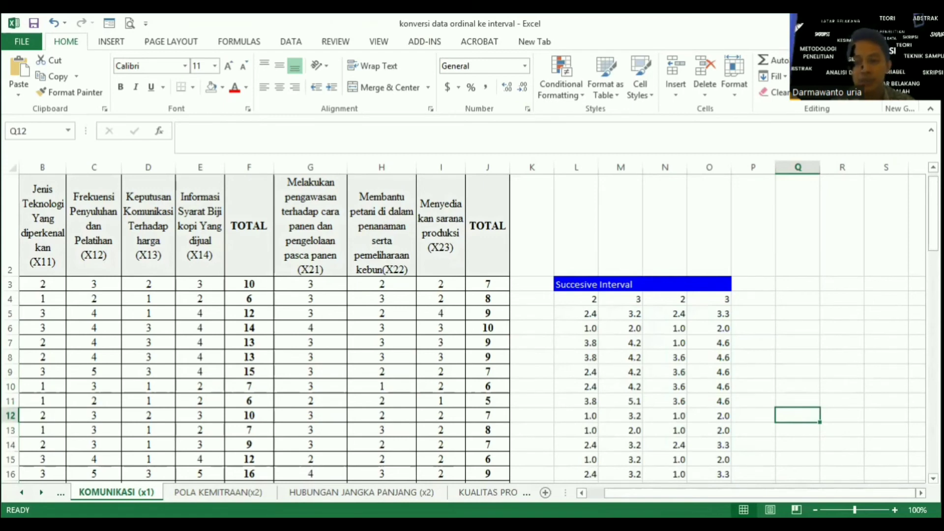
# - Enter the heading TOTAL in cell P2, beside the converted values
pyautogui.scroll(1, 777, 373)
pyautogui.click(756, 333)
pyautogui.click(757, 284)
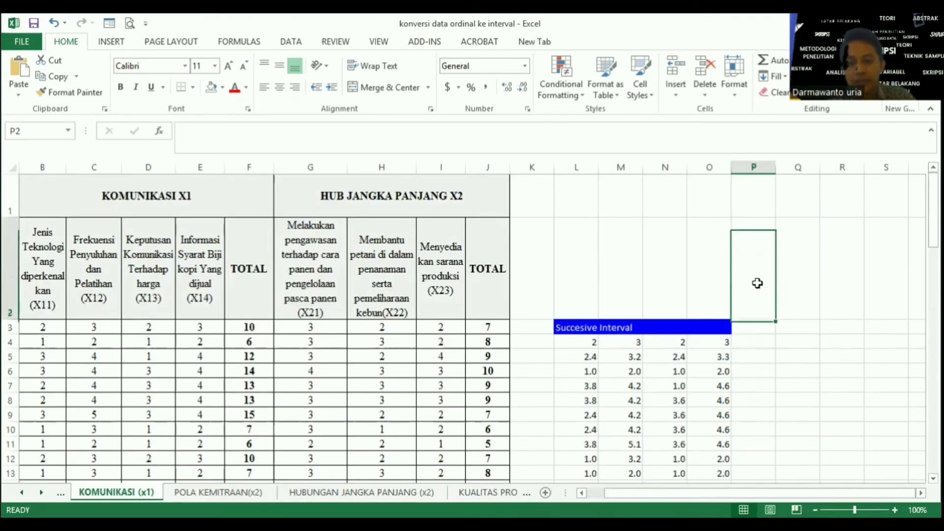
pyautogui.write('TO')
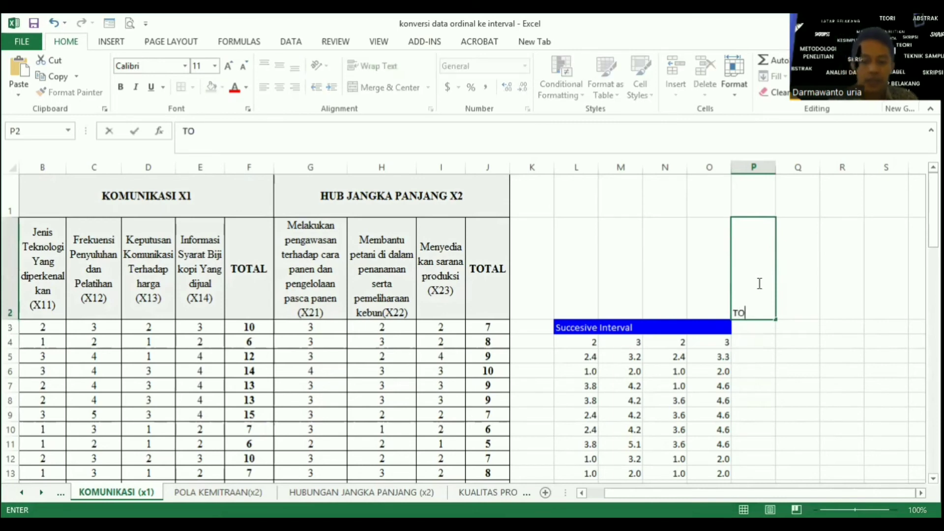
pyautogui.write('TAL')
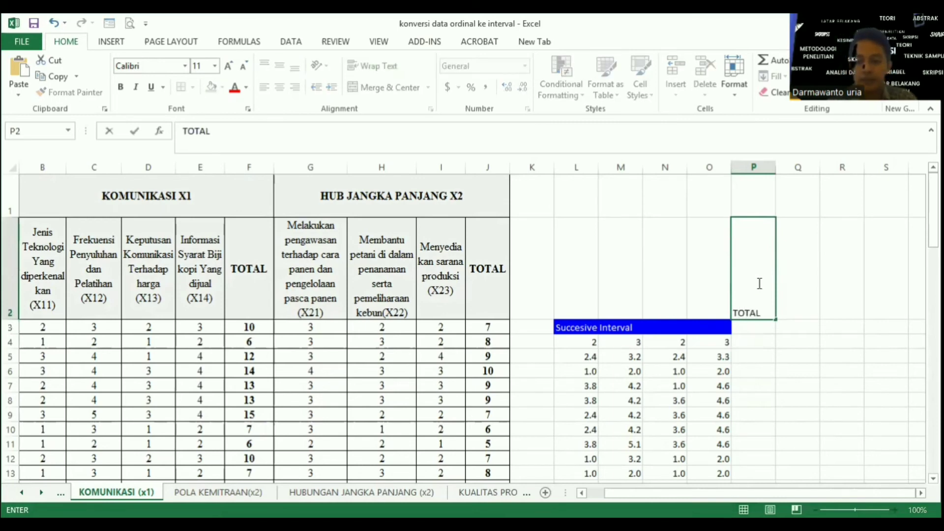
pyautogui.press('Return')
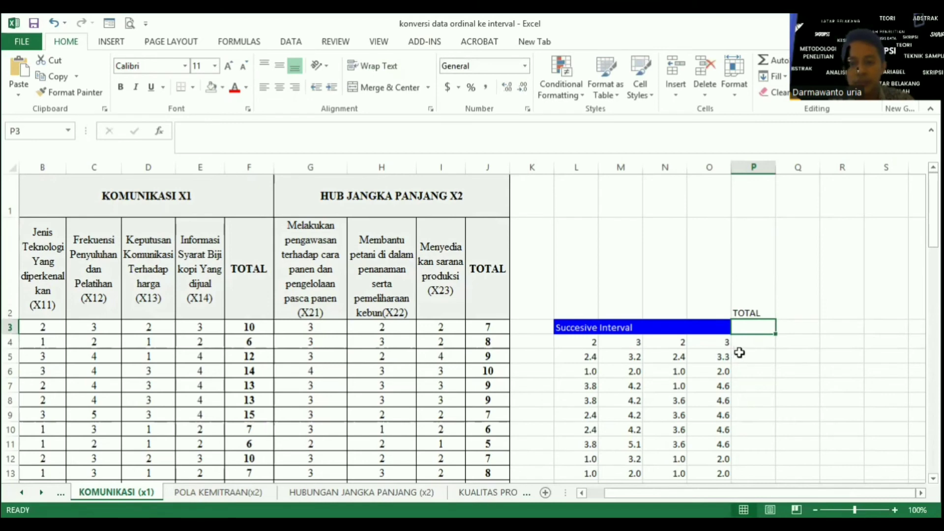
# - Sum L5:O5 in cell P5 and fill the formula down to P84
pyautogui.click(745, 355)
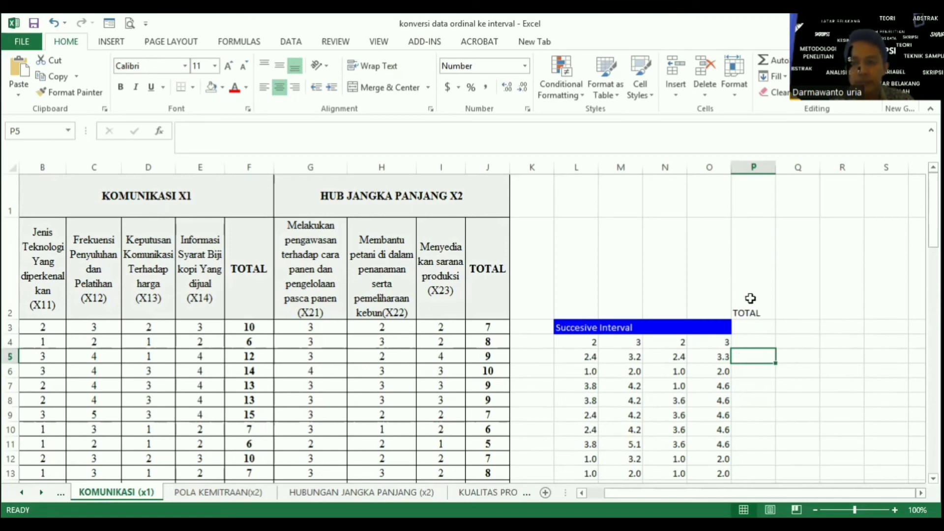
pyautogui.click(779, 65)
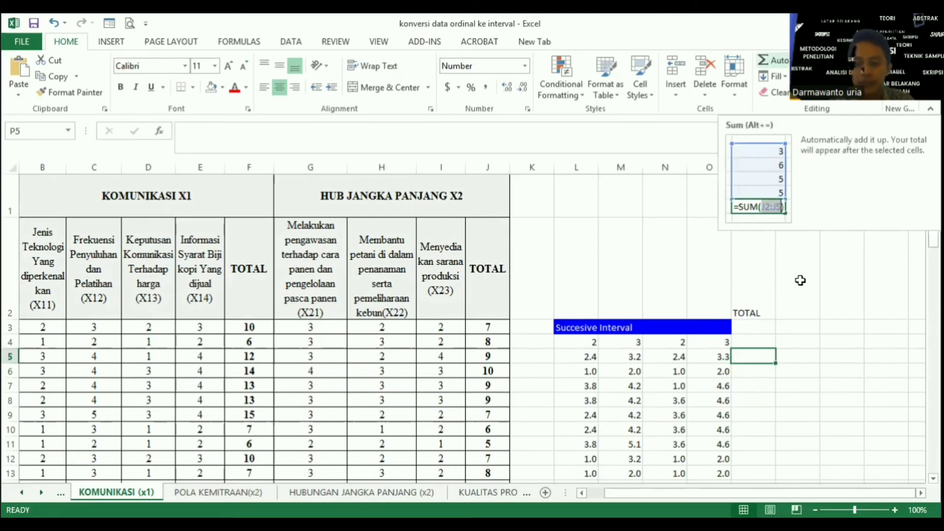
pyautogui.press('Return')
pyautogui.click(763, 354)
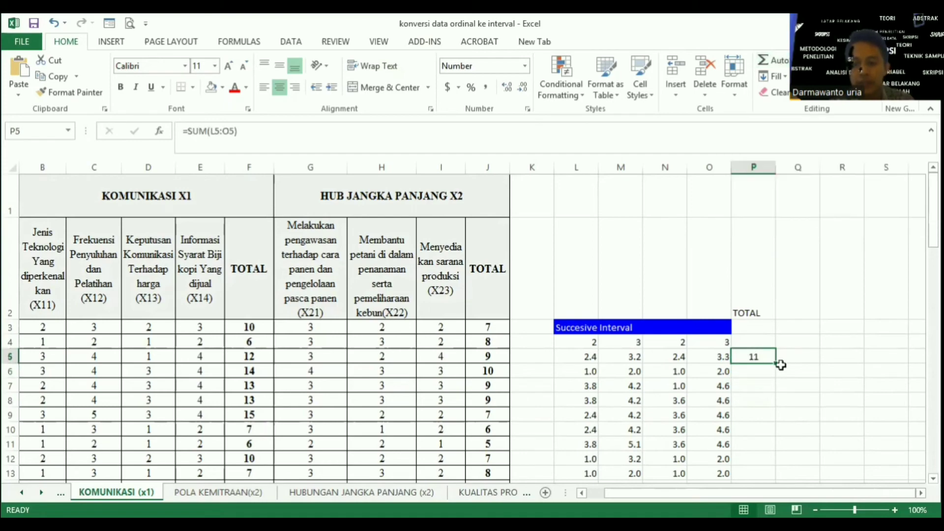
pyautogui.moveTo(775, 363); pyautogui.dragTo(765, 437)
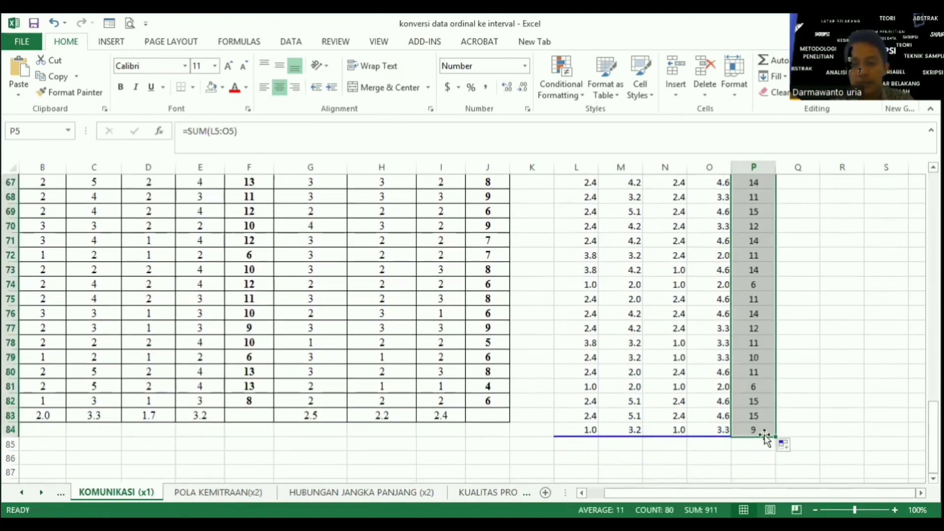
pyautogui.scroll(20, 472, 324)
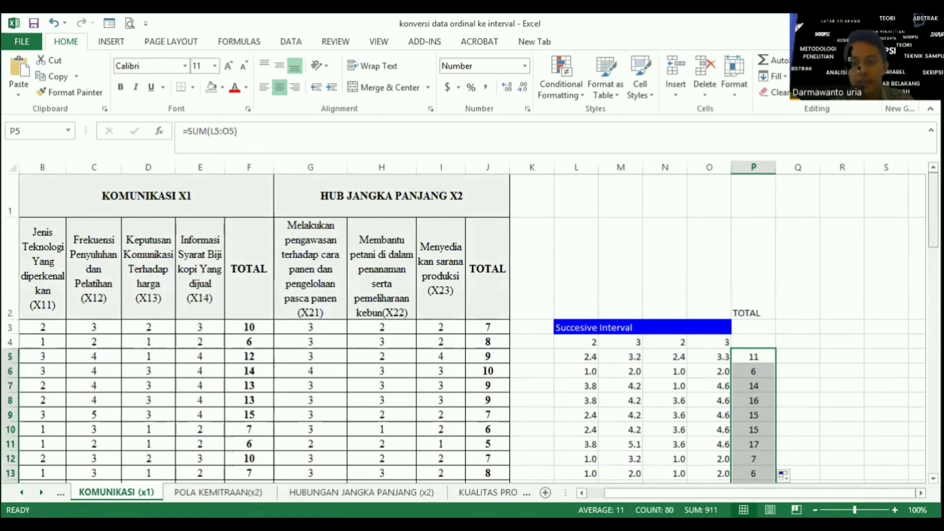
# - Compare the converted values and totals in columns L to P with the original KOMUNIKASI X1 scores and totals in columns B to F
pyautogui.click(782, 371)
pyautogui.click(753, 358)
pyautogui.moveTo(754, 358); pyautogui.dragTo(752, 388)
pyautogui.click(759, 359)
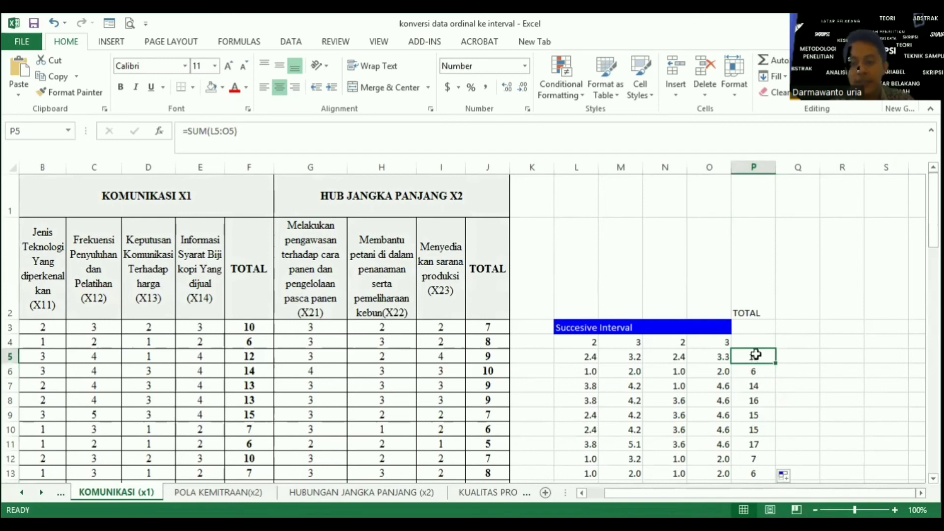
pyautogui.click(743, 167)
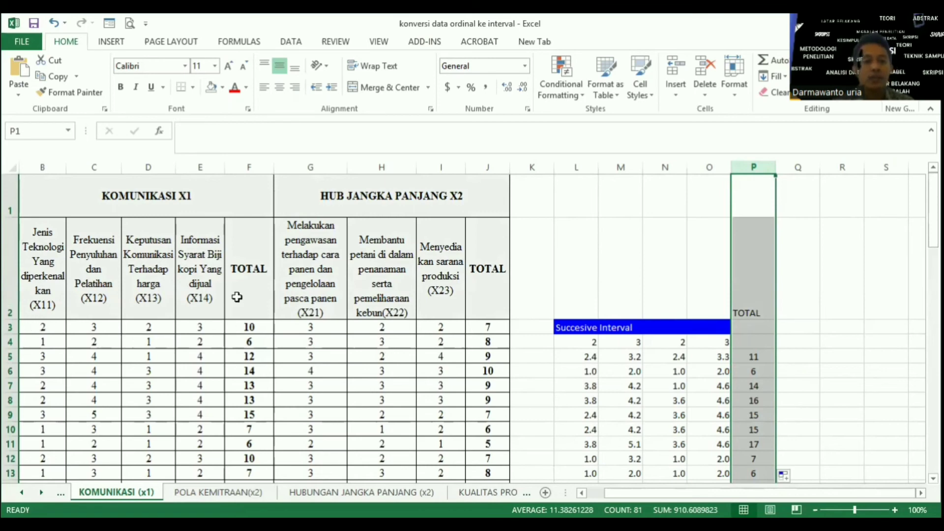
pyautogui.click(250, 167)
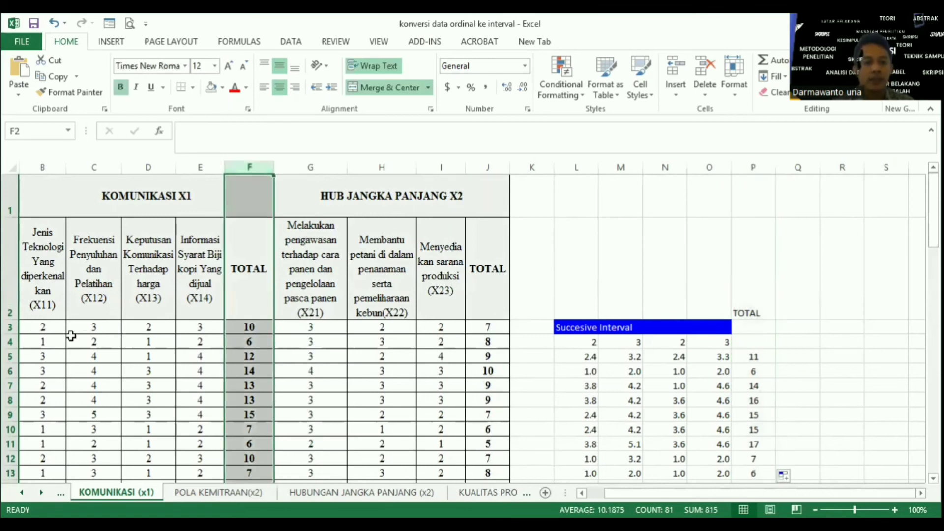
pyautogui.click(50, 333)
pyautogui.moveTo(42, 326); pyautogui.dragTo(190, 429)
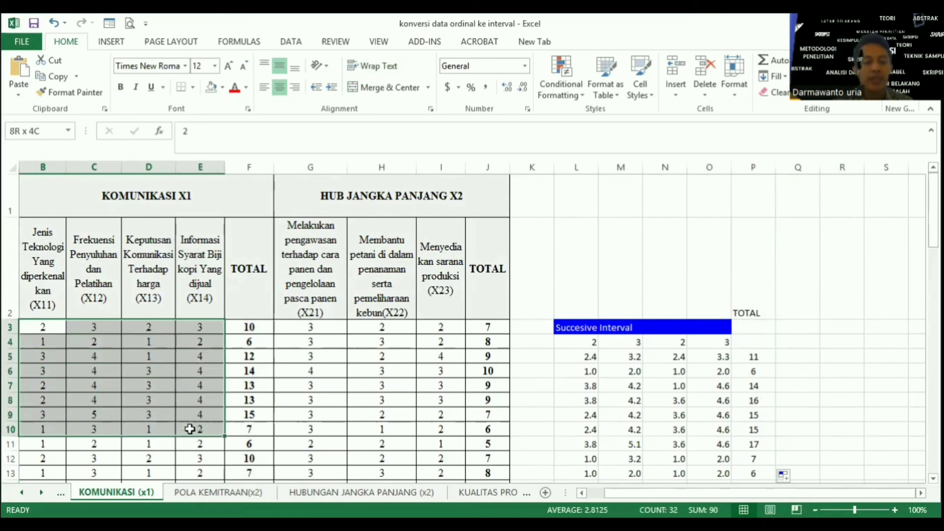
pyautogui.moveTo(190, 429); pyautogui.dragTo(188, 441)
pyautogui.click(188, 371)
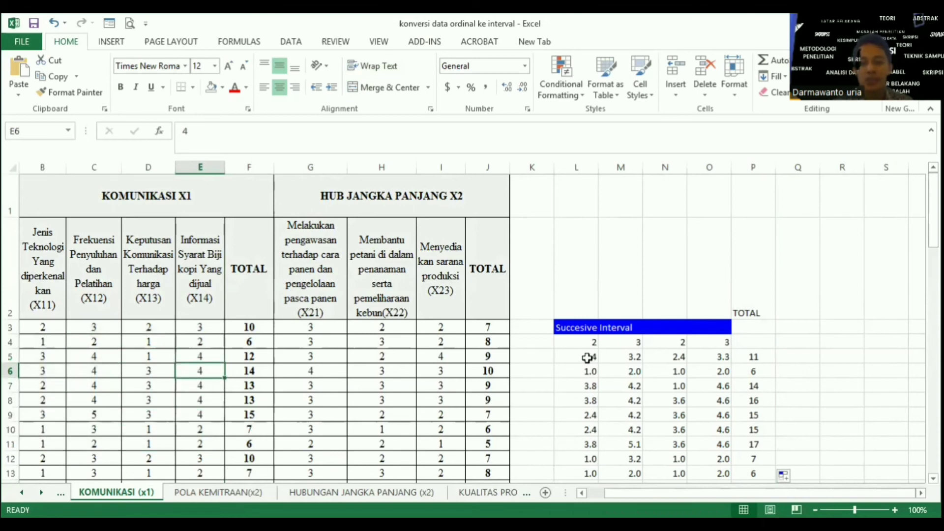
pyautogui.moveTo(586, 358); pyautogui.dragTo(699, 401)
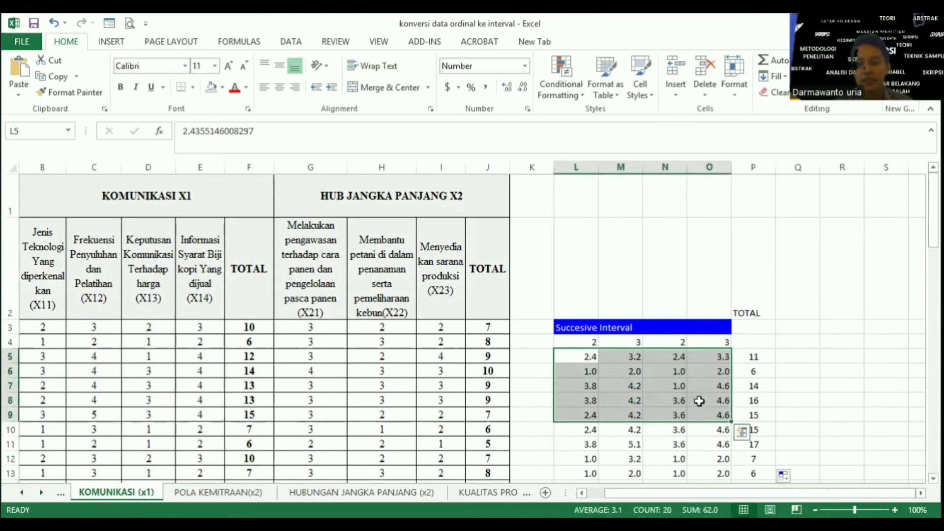
pyautogui.click(747, 355)
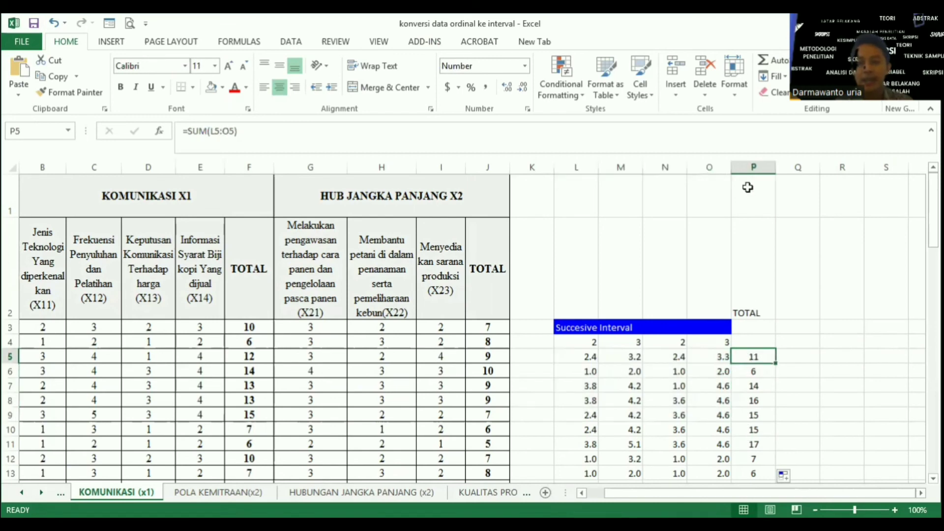
pyautogui.click(745, 167)
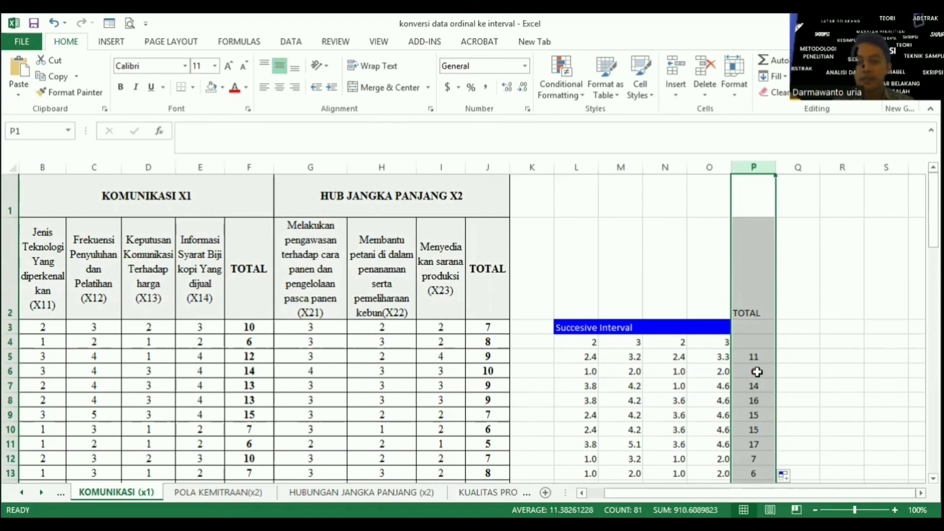
pyautogui.click(750, 262)
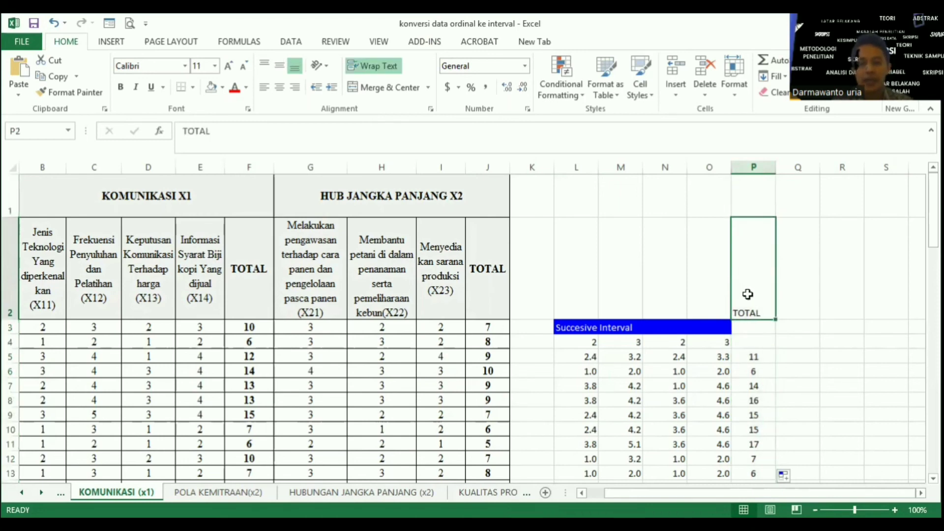
pyautogui.click(800, 289)
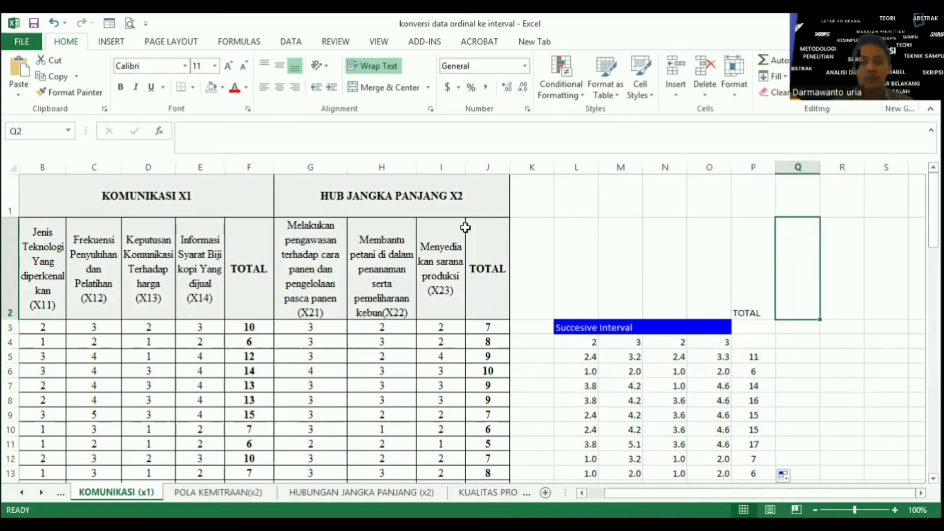
# - Examine the HUB JANGKA PANJANG X2 score columns and their TOTAL column as the next variable to convert
pyautogui.click(315, 197)
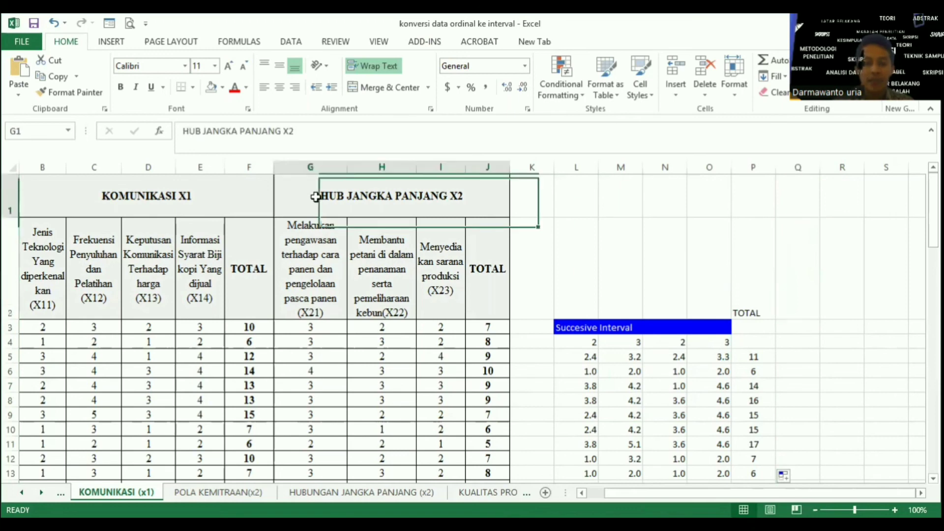
pyautogui.click(311, 168)
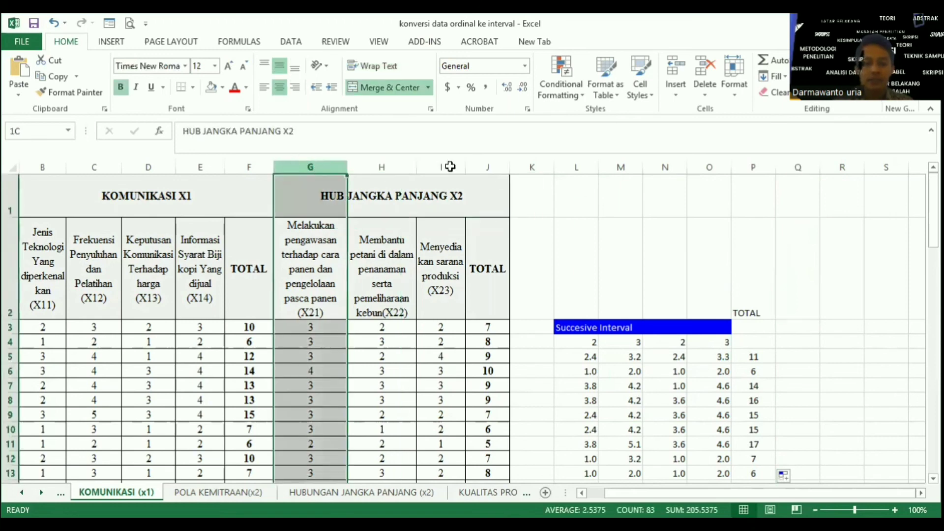
pyautogui.click(491, 290)
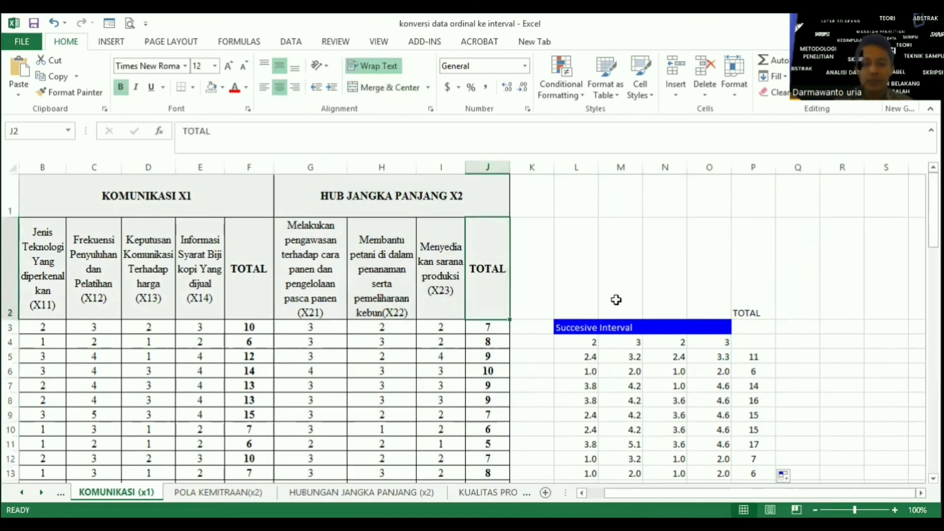
pyautogui.click(790, 296)
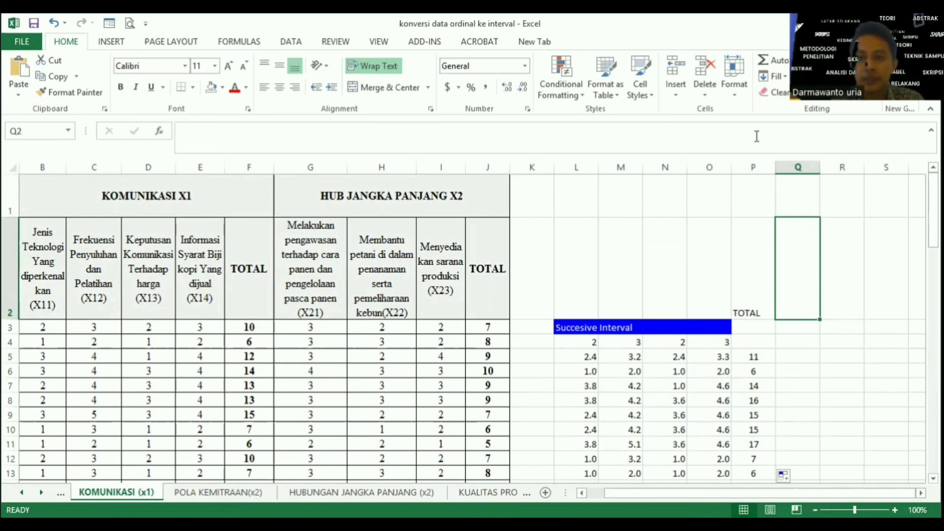
pyautogui.hotkey('alt', 'Tab')
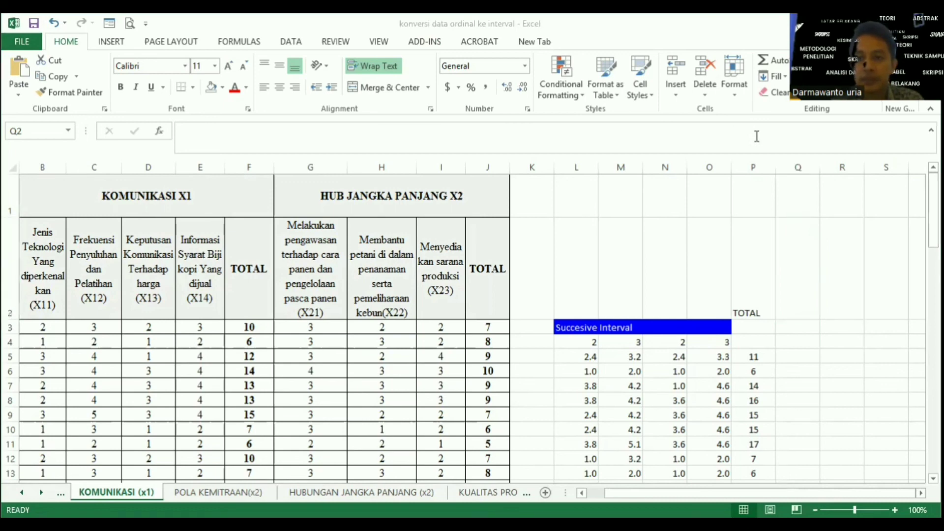